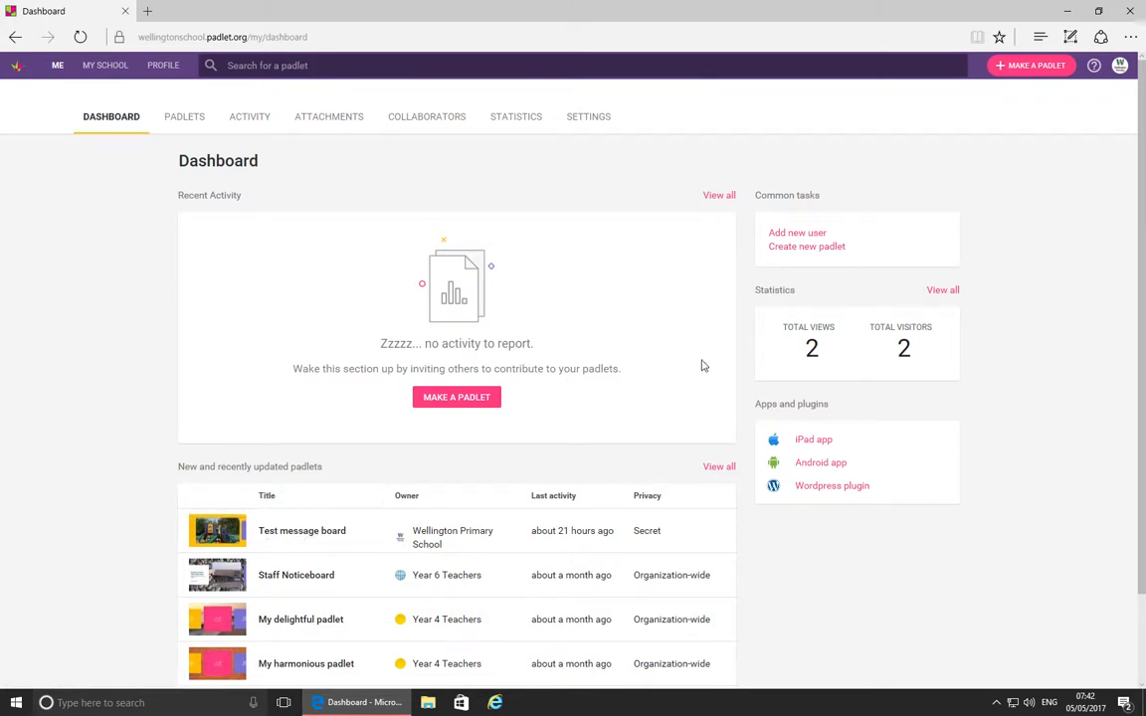
Create a new padlet and title it "Test message board 2".
left_click(1032, 68)
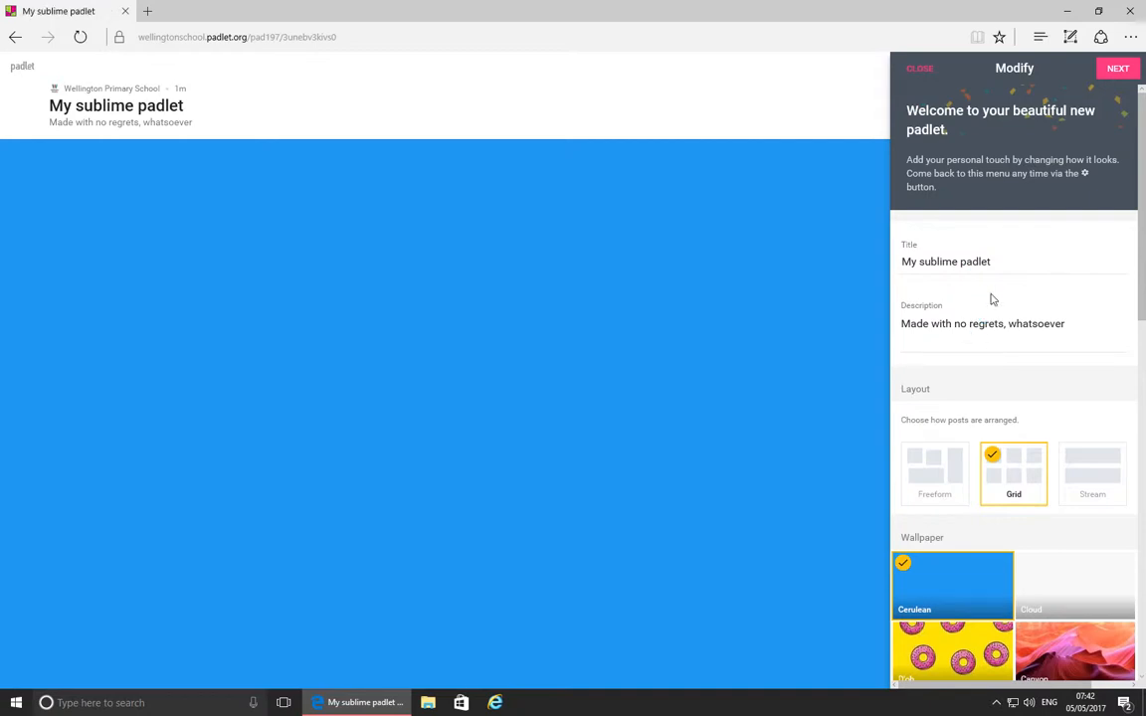
triple_click(911, 264)
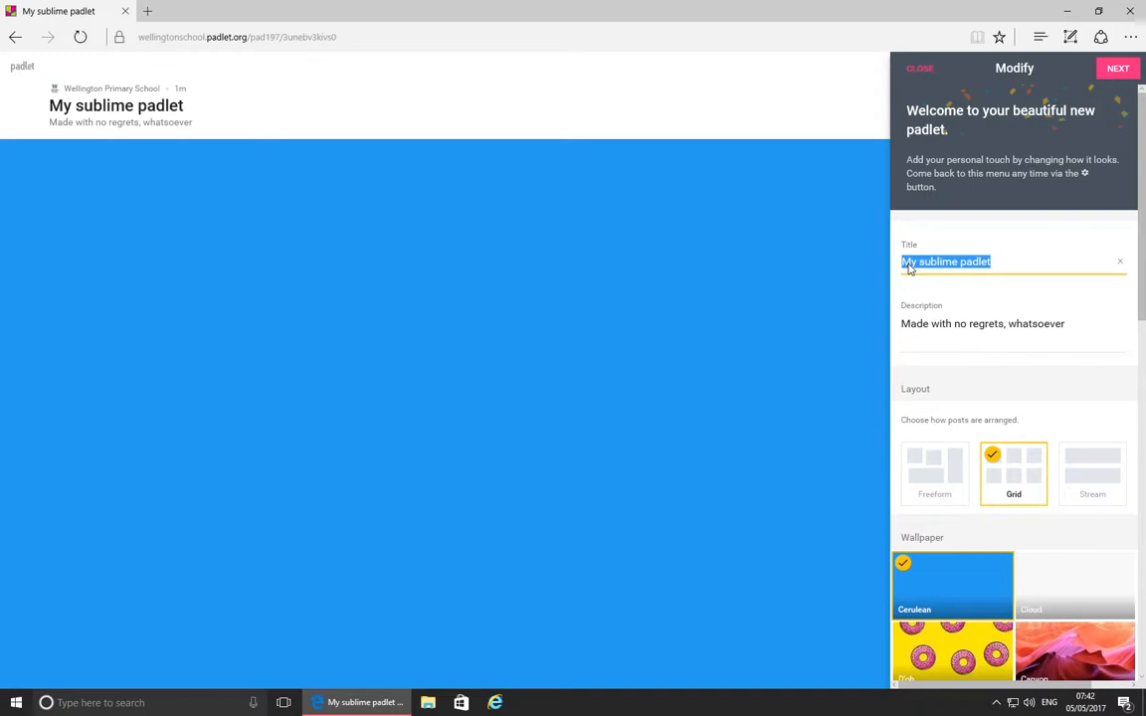
type("Test message board 2")
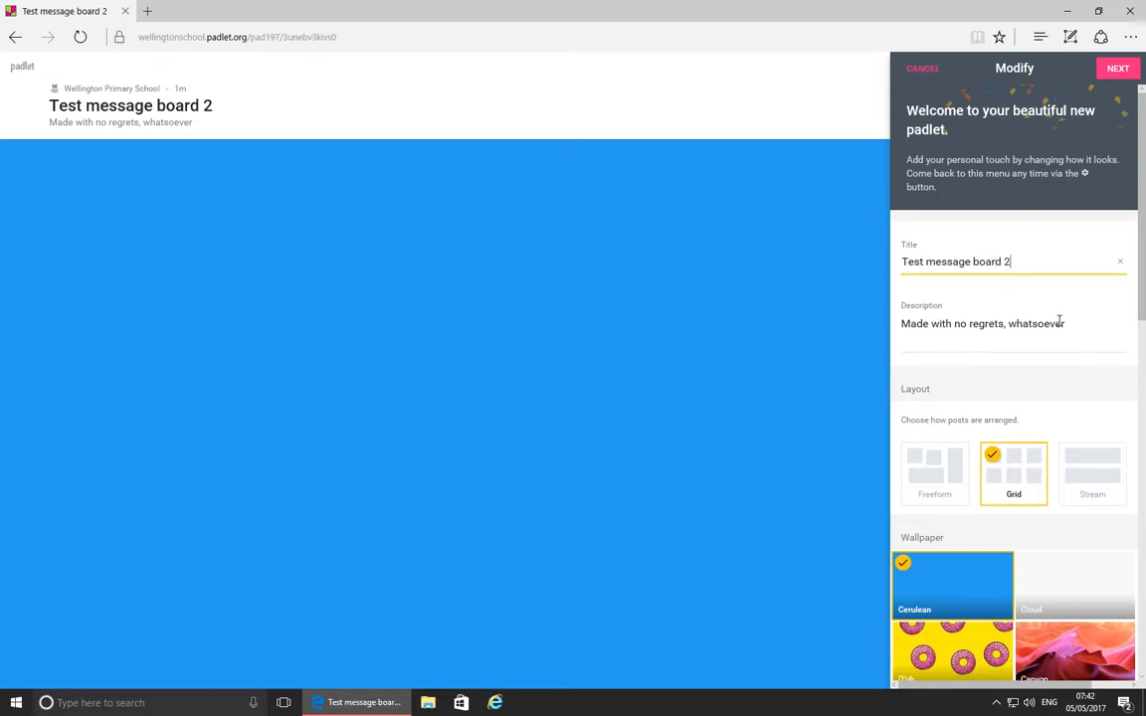
Replace the padlet's description with "This is just a test".
left_click(1005, 323)
left_click_drag(1063, 323, 899, 323)
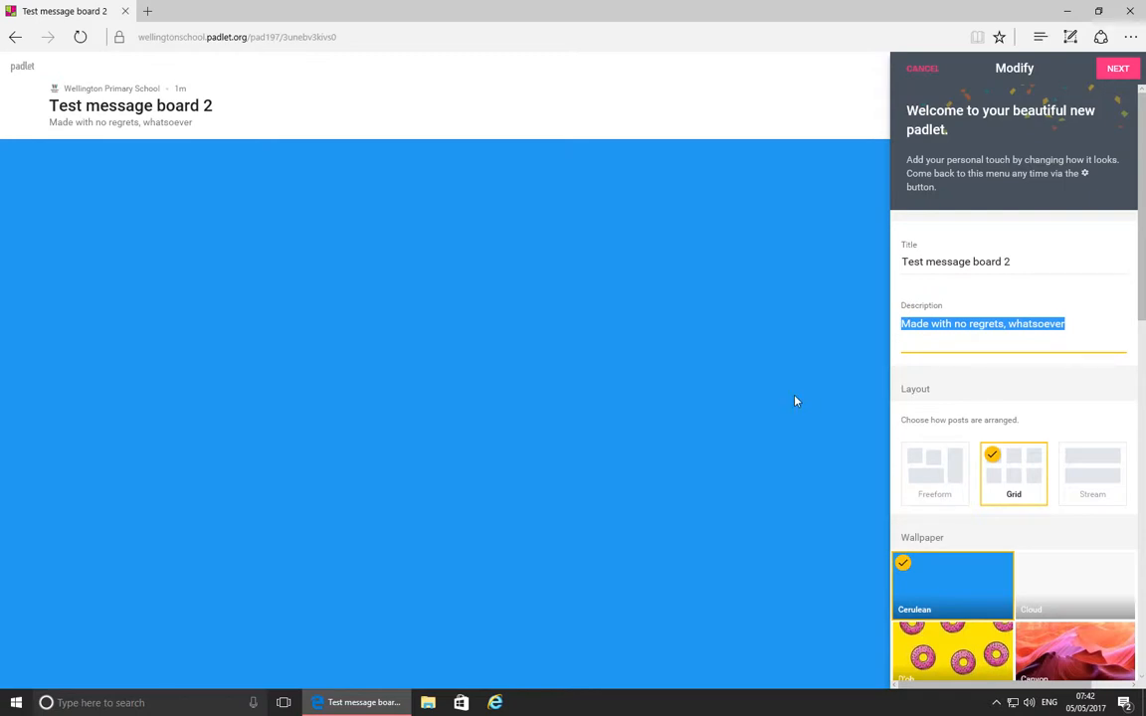
type("T")
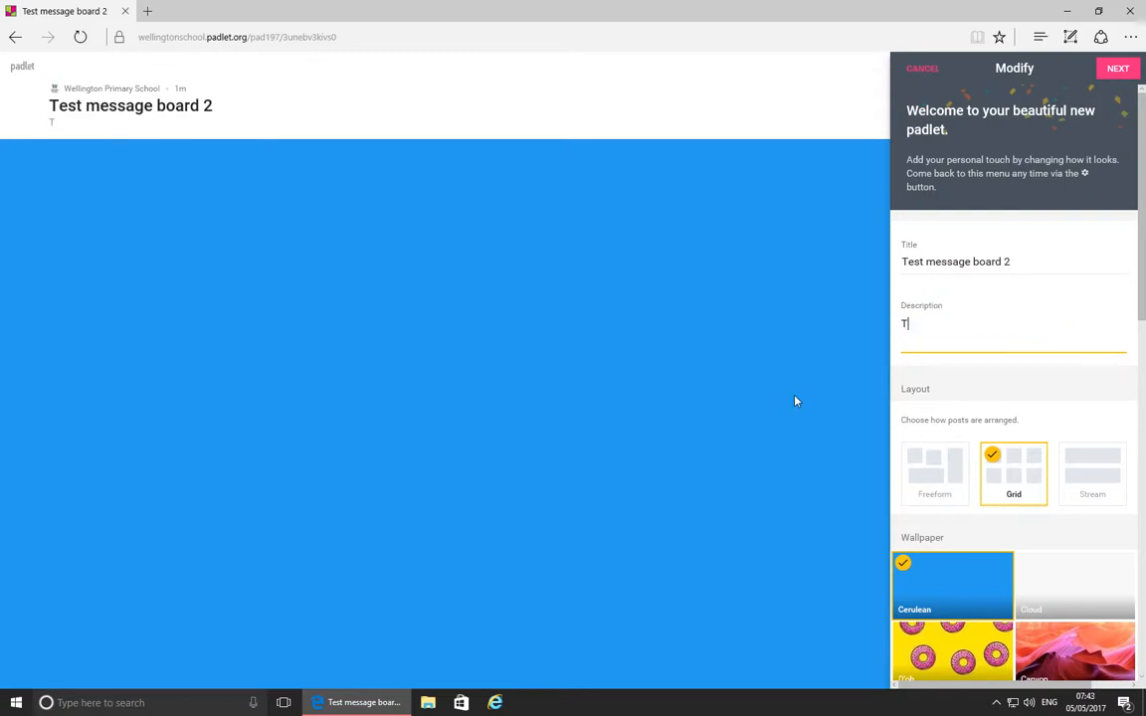
type("his is just a test")
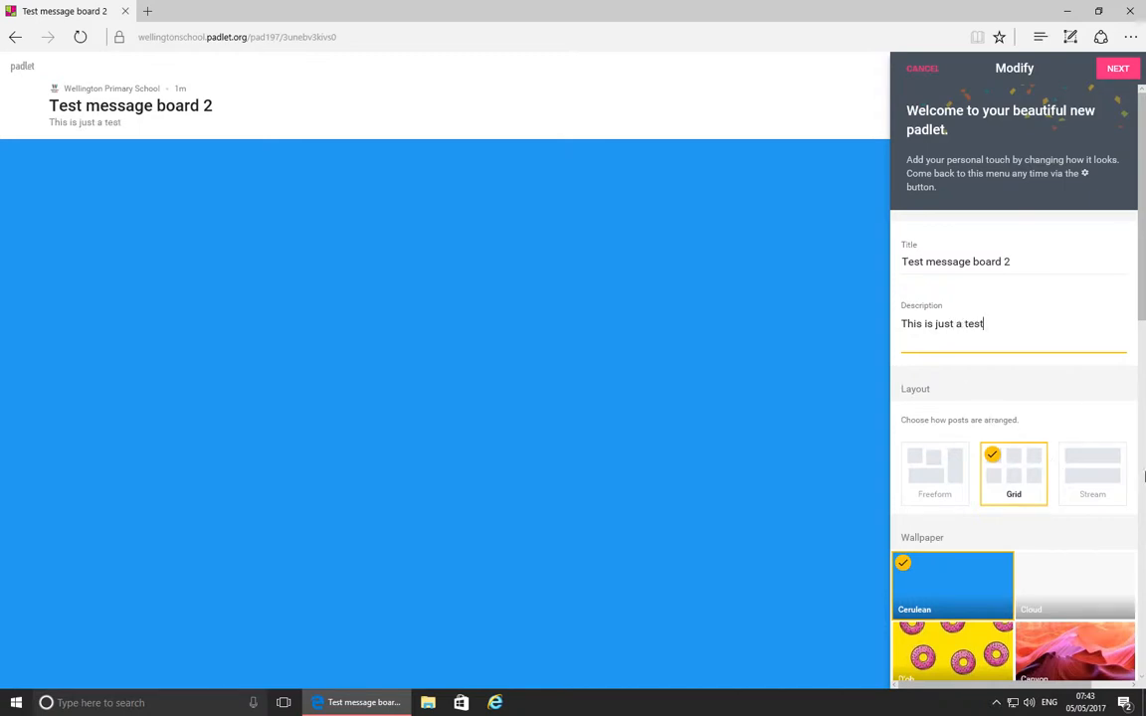
Set the padlet's layout to Stream.
left_click_drag(1142, 310, 1143, 380)
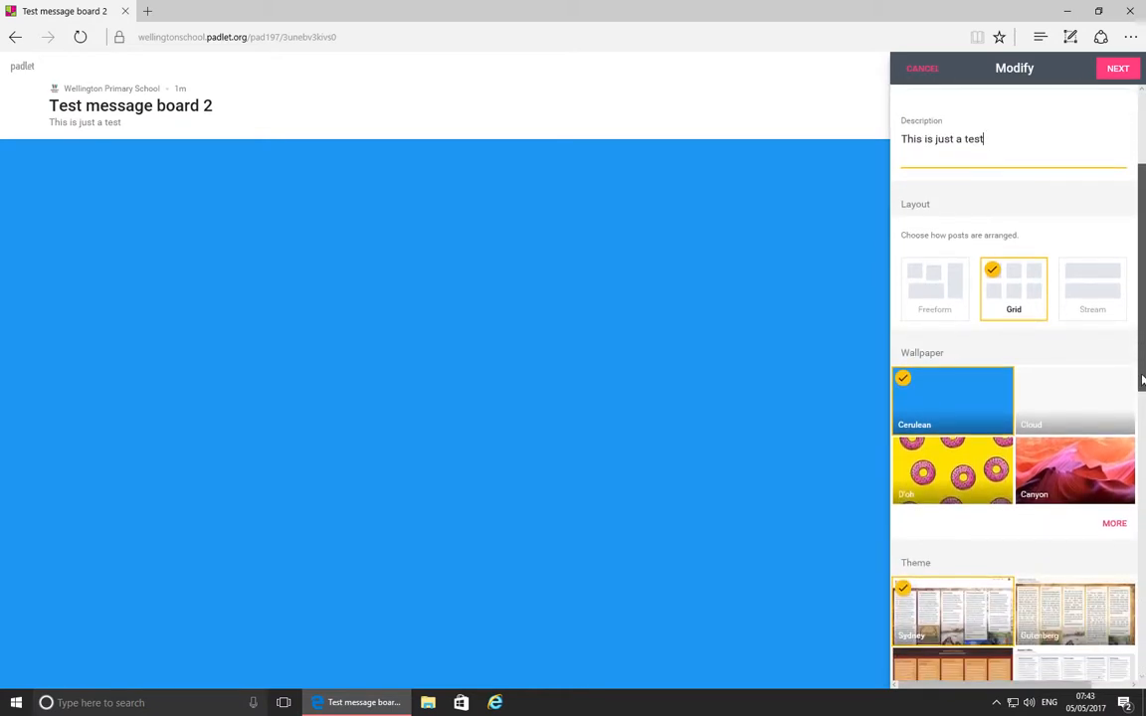
left_click(1114, 318)
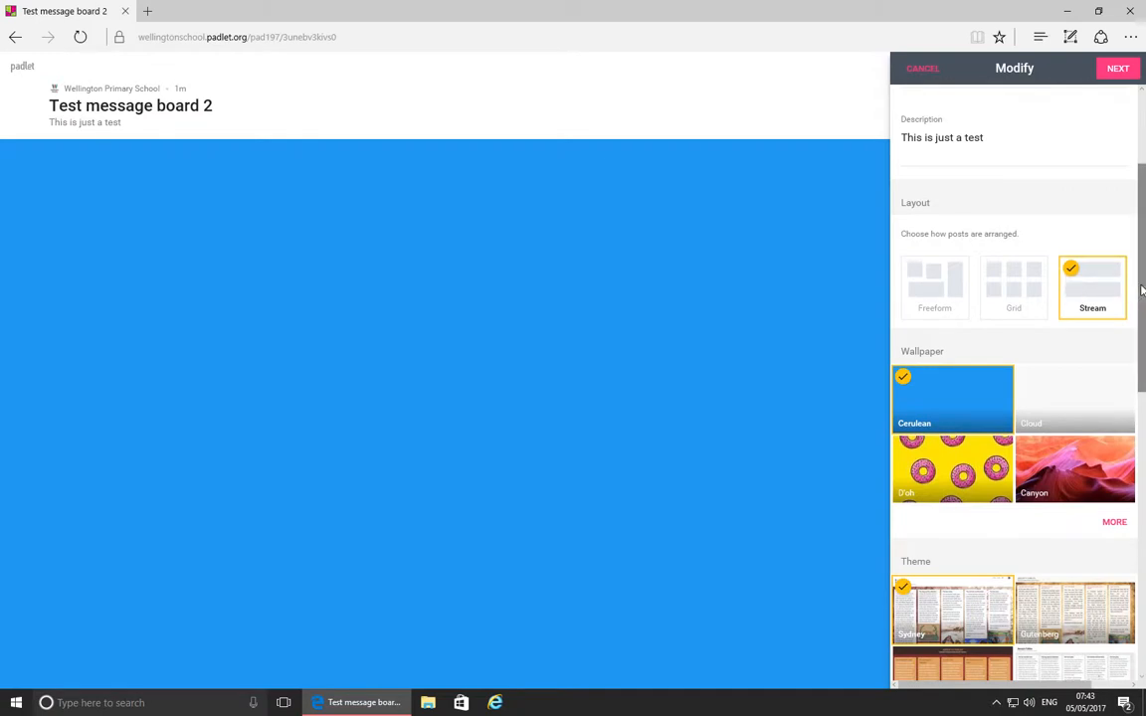
Turn on Attribution and Comments in the padlet's posting options.
left_click_drag(1142, 289, 1144, 335)
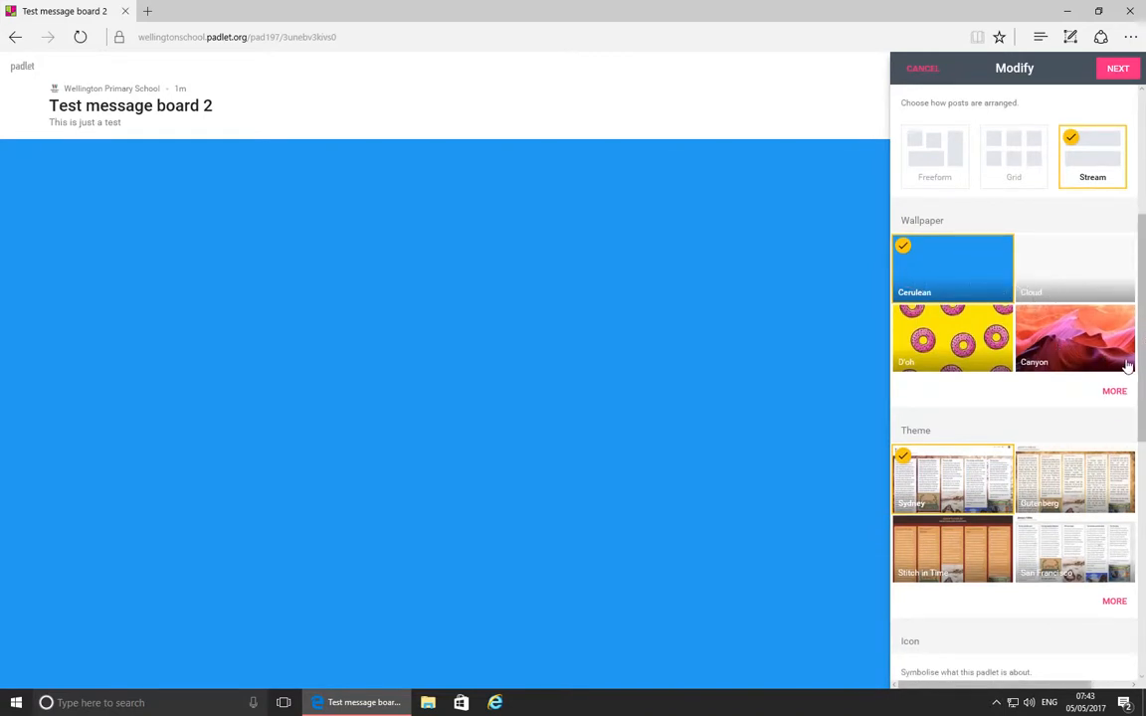
left_click_drag(1143, 388, 1144, 570)
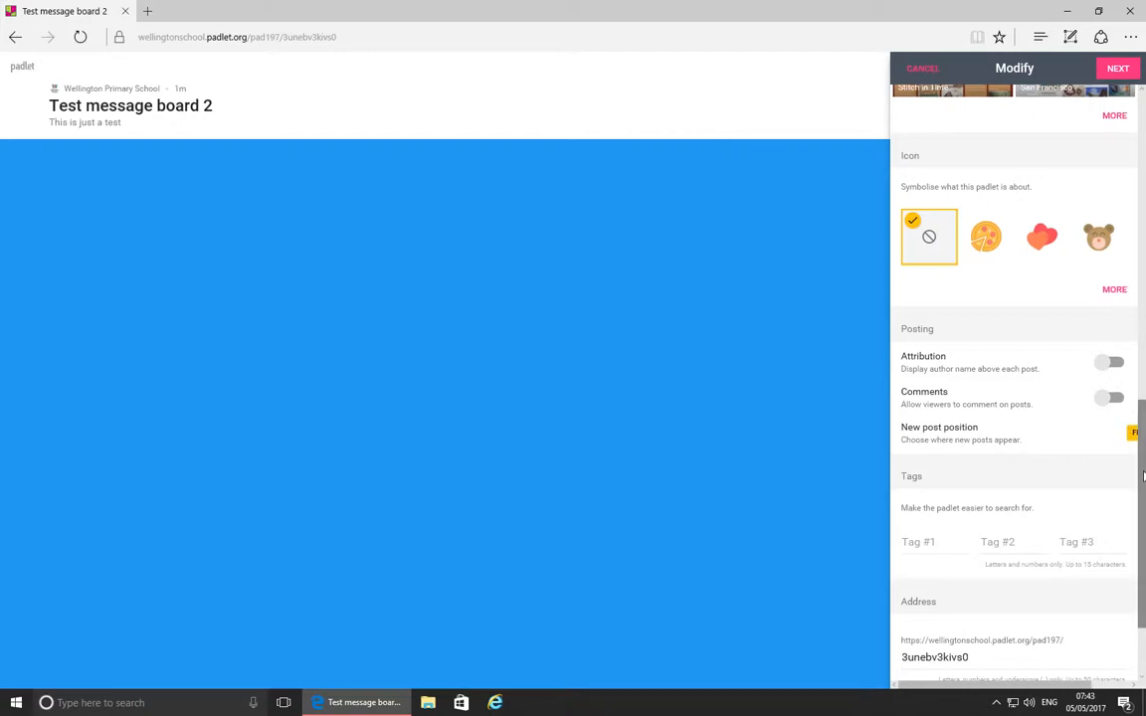
left_click_drag(1143, 478, 1144, 515)
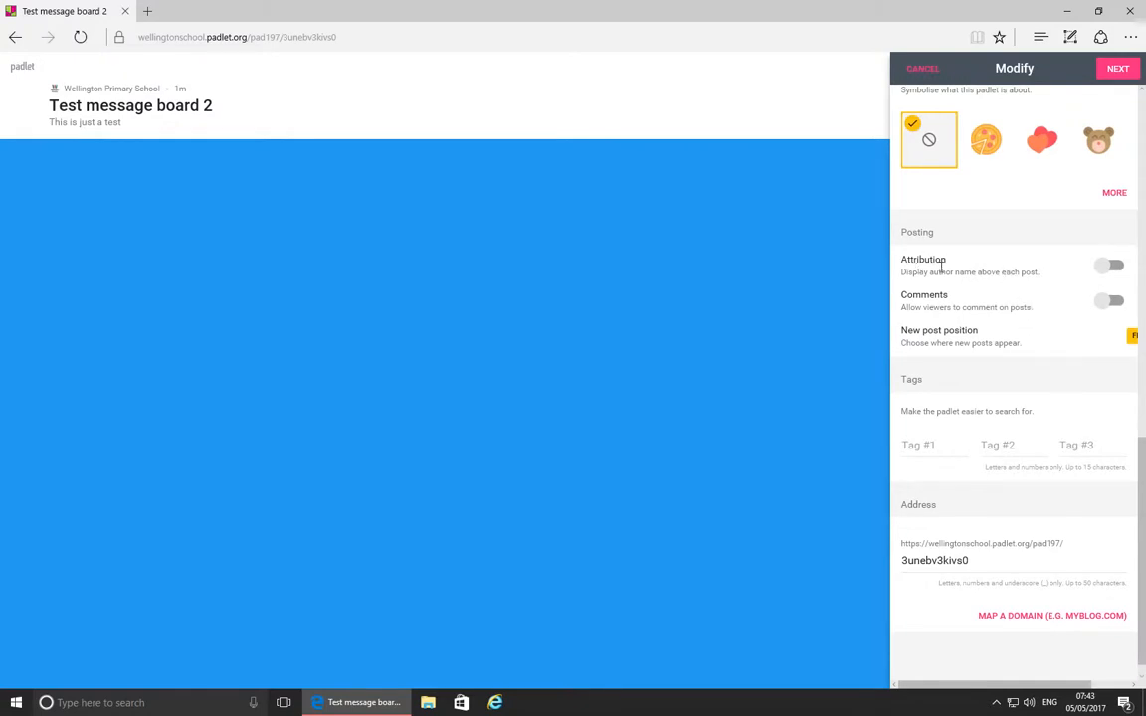
left_click(1115, 269)
left_click(1108, 302)
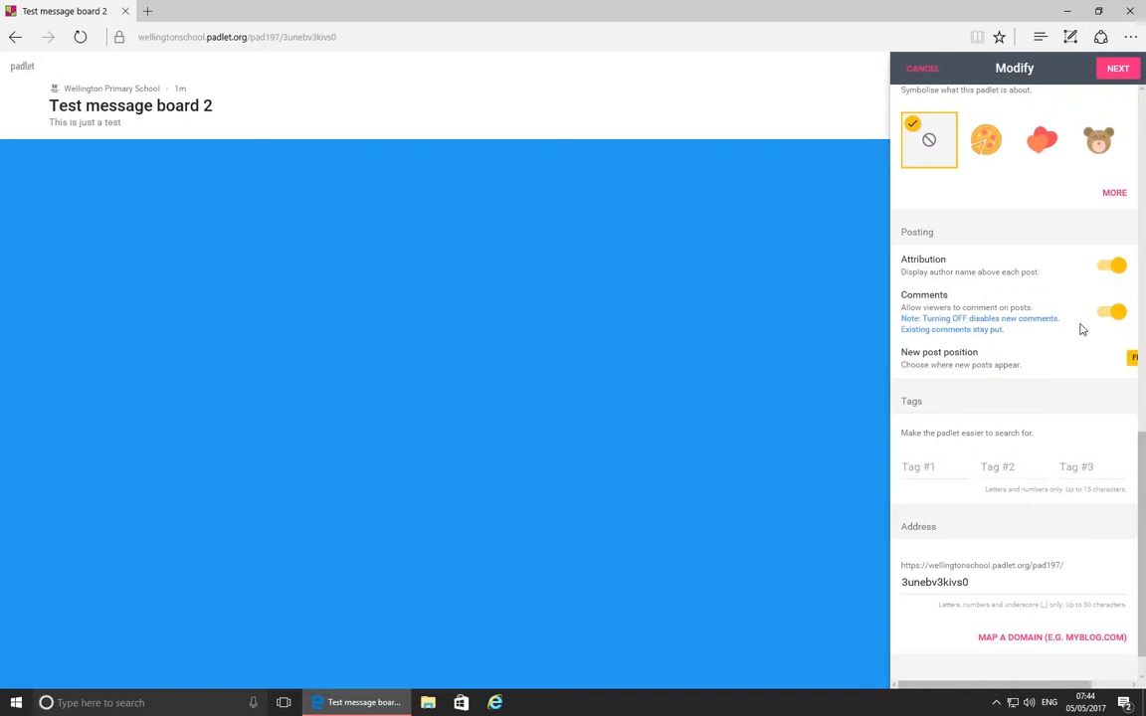
Proceed to People & Privacy, make the padlet Secret and set those with access to "Can moderate".
left_click_drag(1143, 514, 1129, 141)
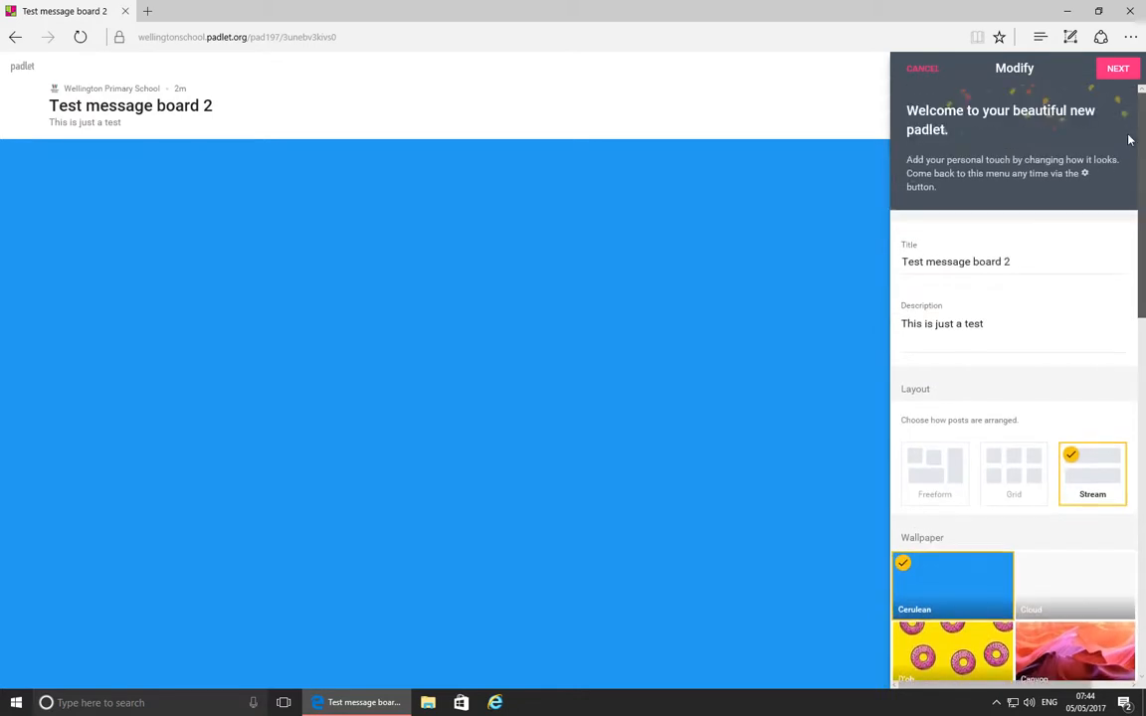
left_click(1115, 72)
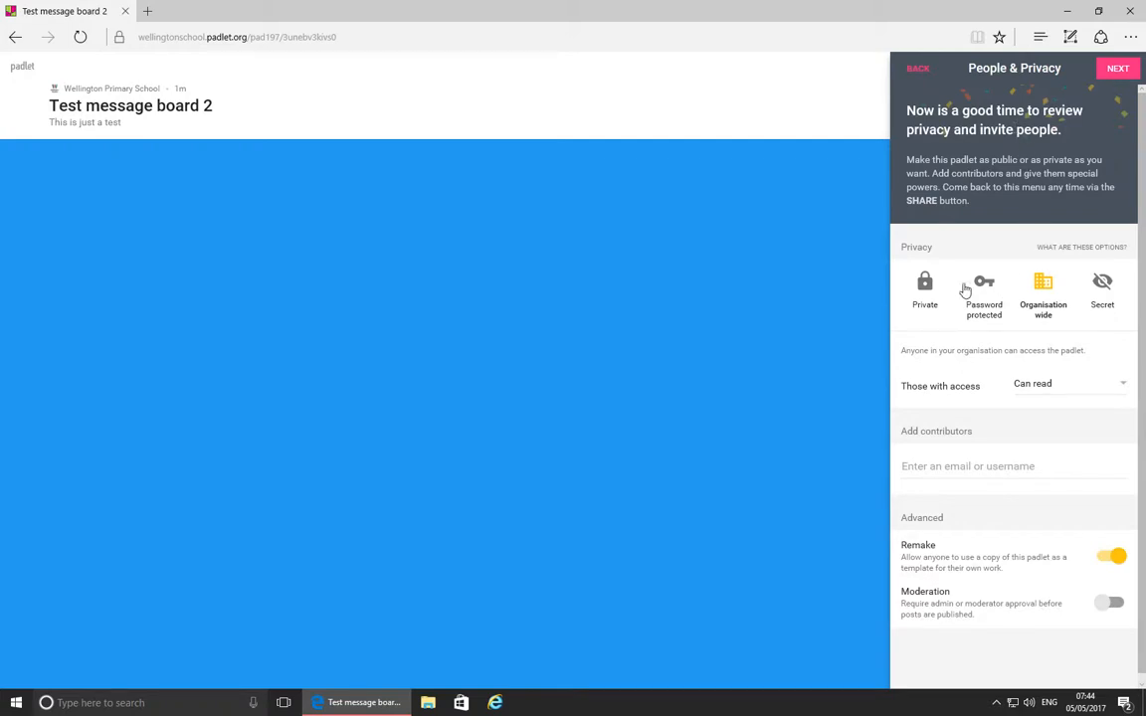
left_click(1104, 288)
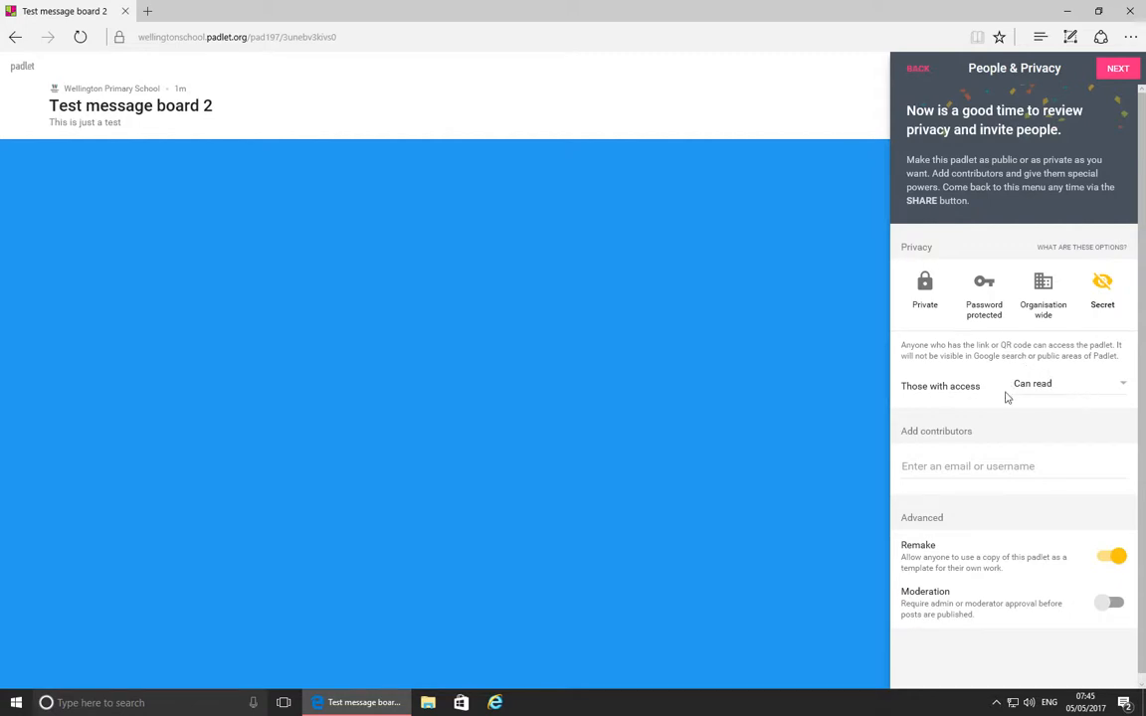
left_click(1035, 386)
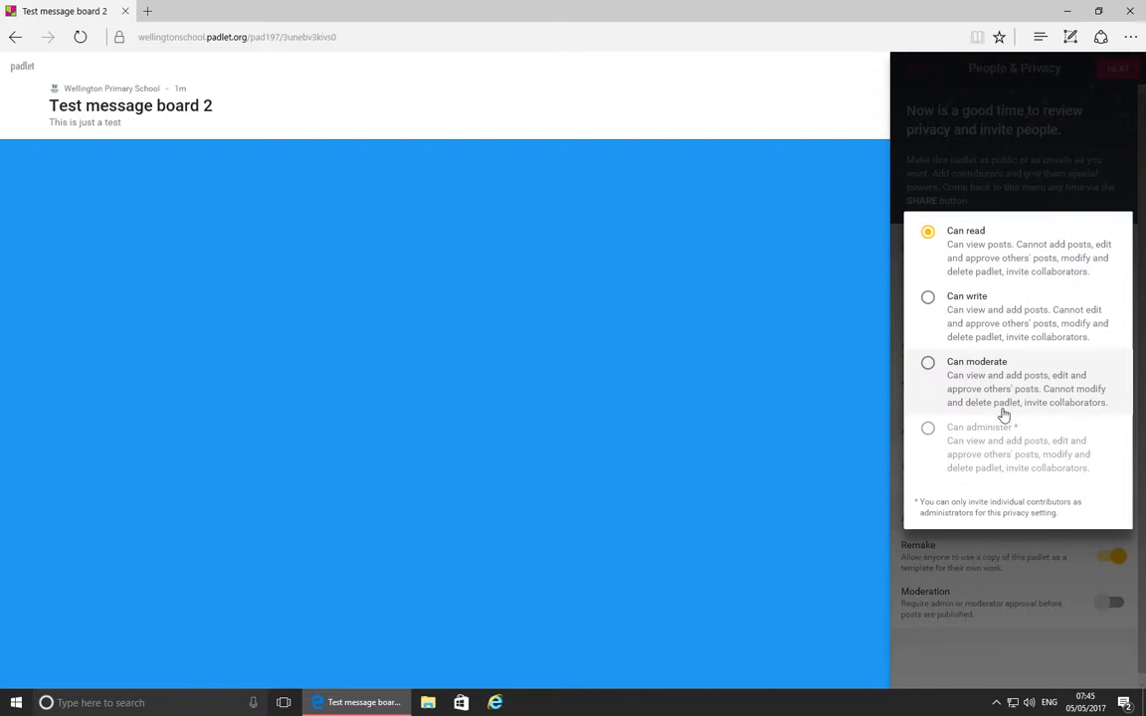
left_click(927, 364)
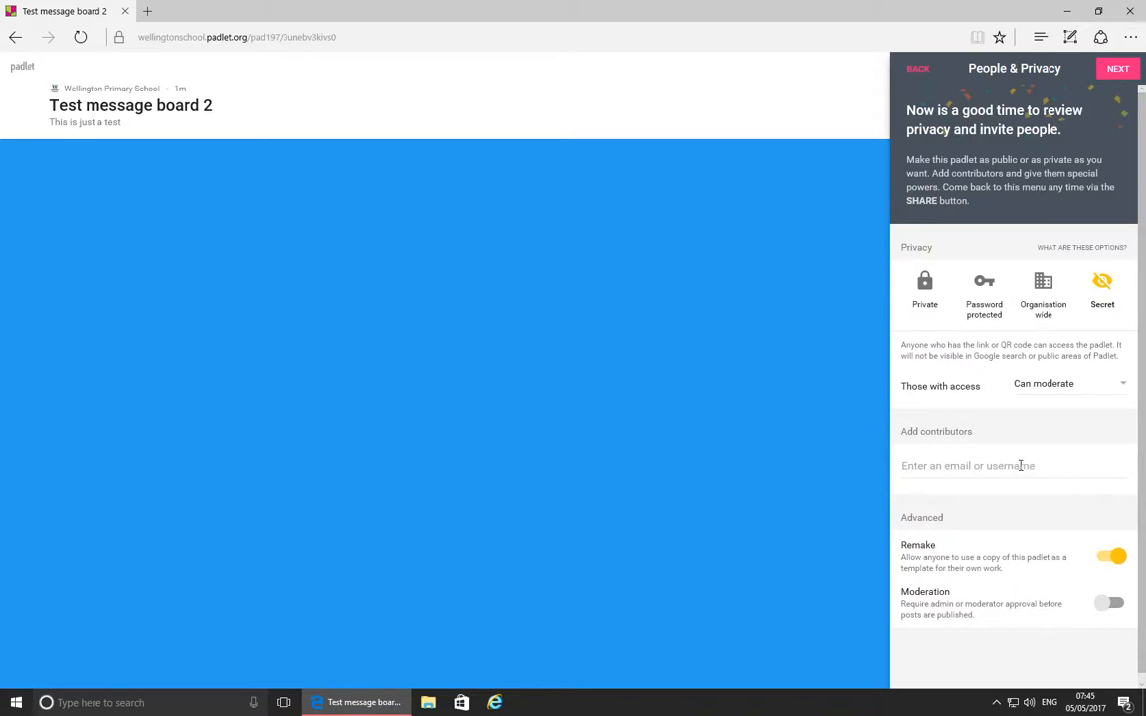
Turn off Remake for the padlet and finish the setup to start posting.
scroll(1053, 521, "down", 1)
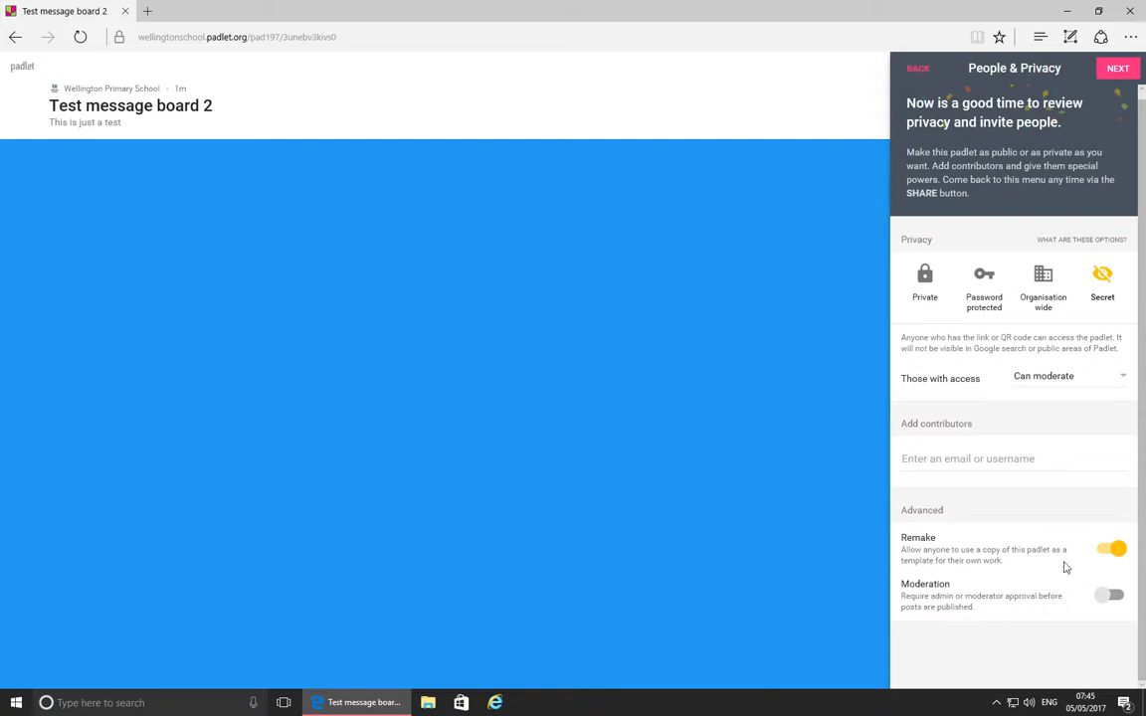
left_click(1108, 548)
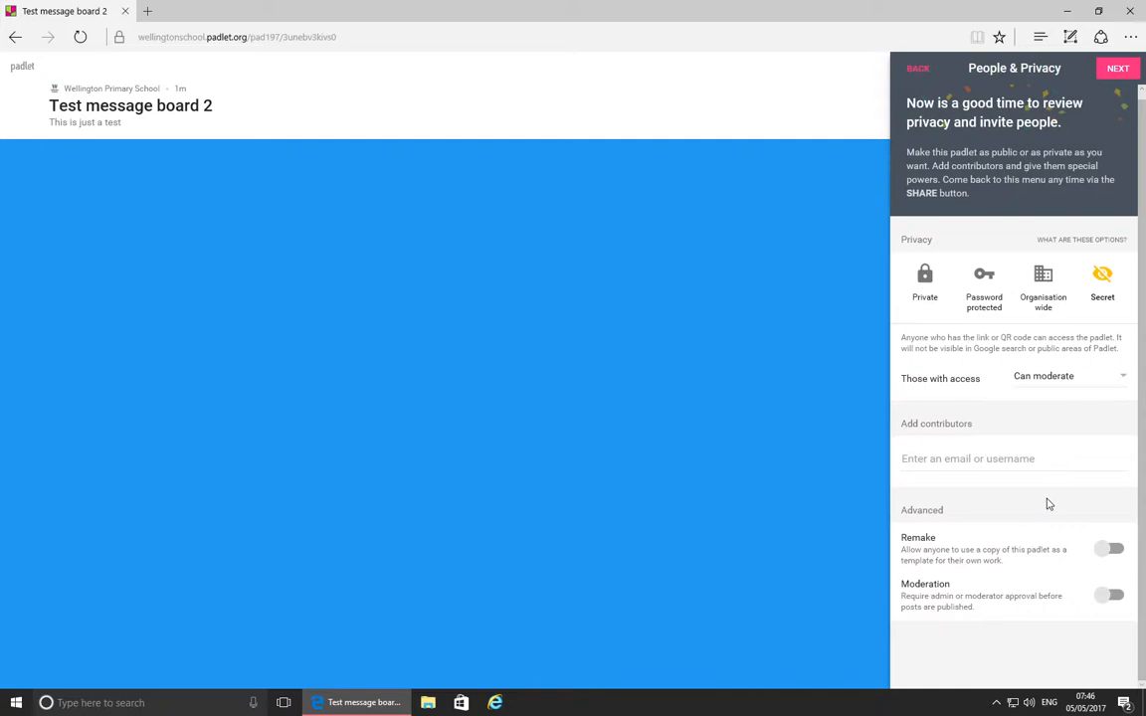
left_click(1114, 72)
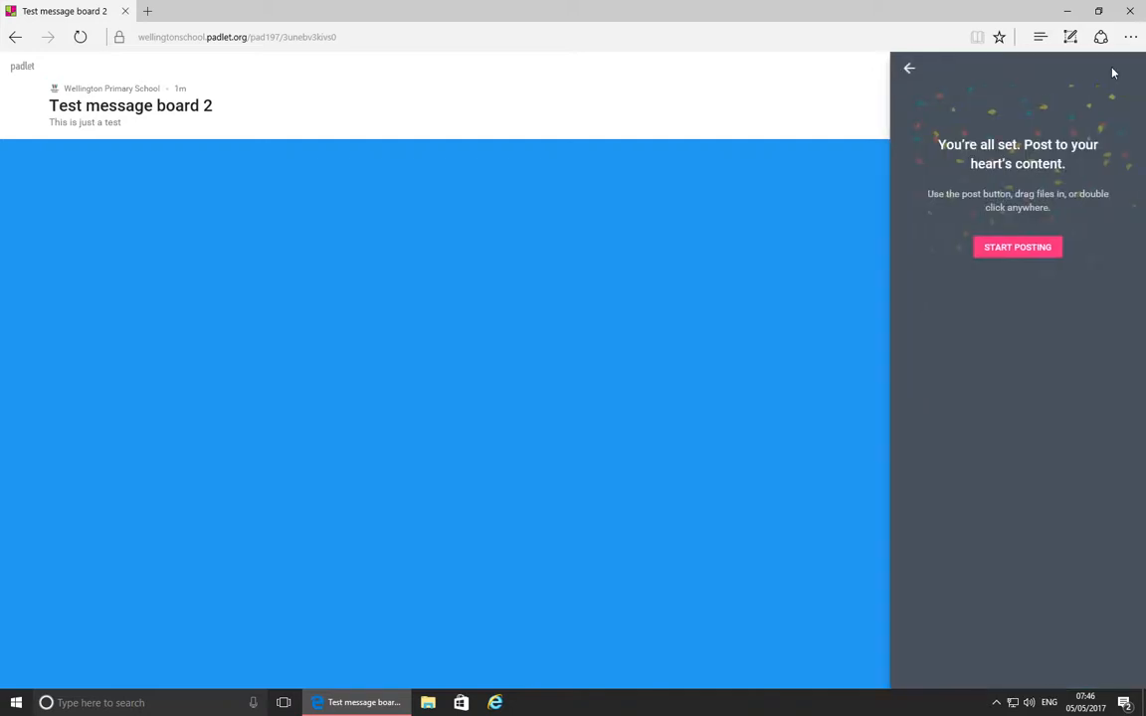
left_click(1037, 248)
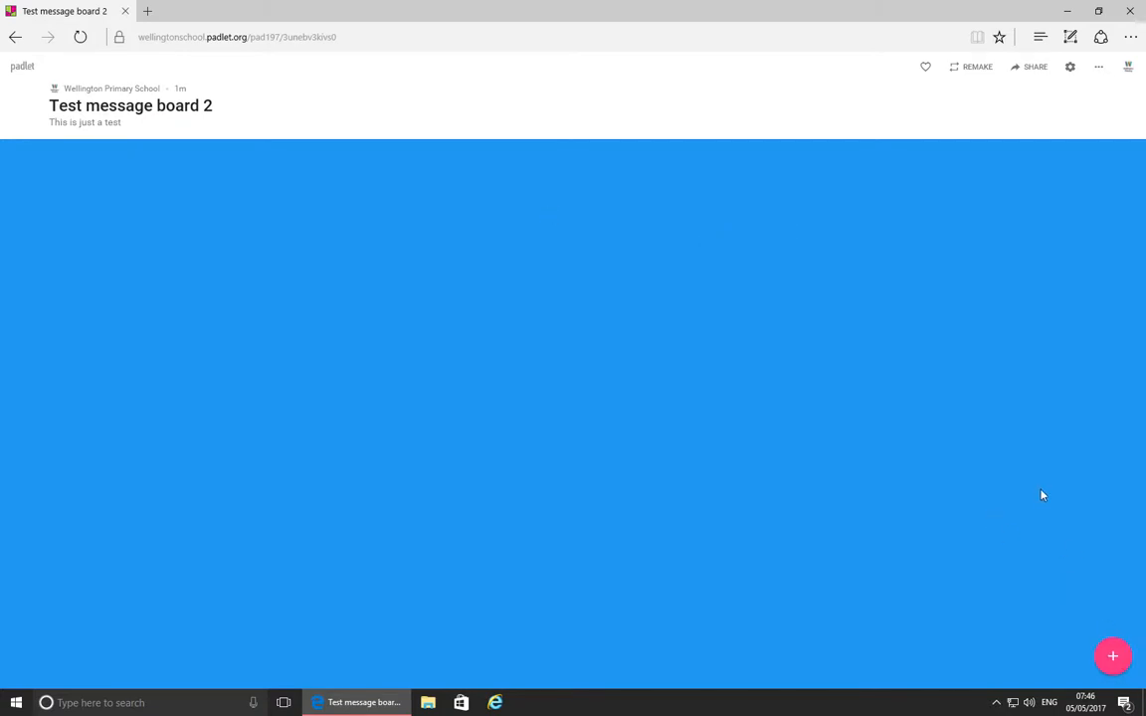
Add a post titled "Test message" with the text "This is a message to all staff but it is just a test".
left_click(1111, 658)
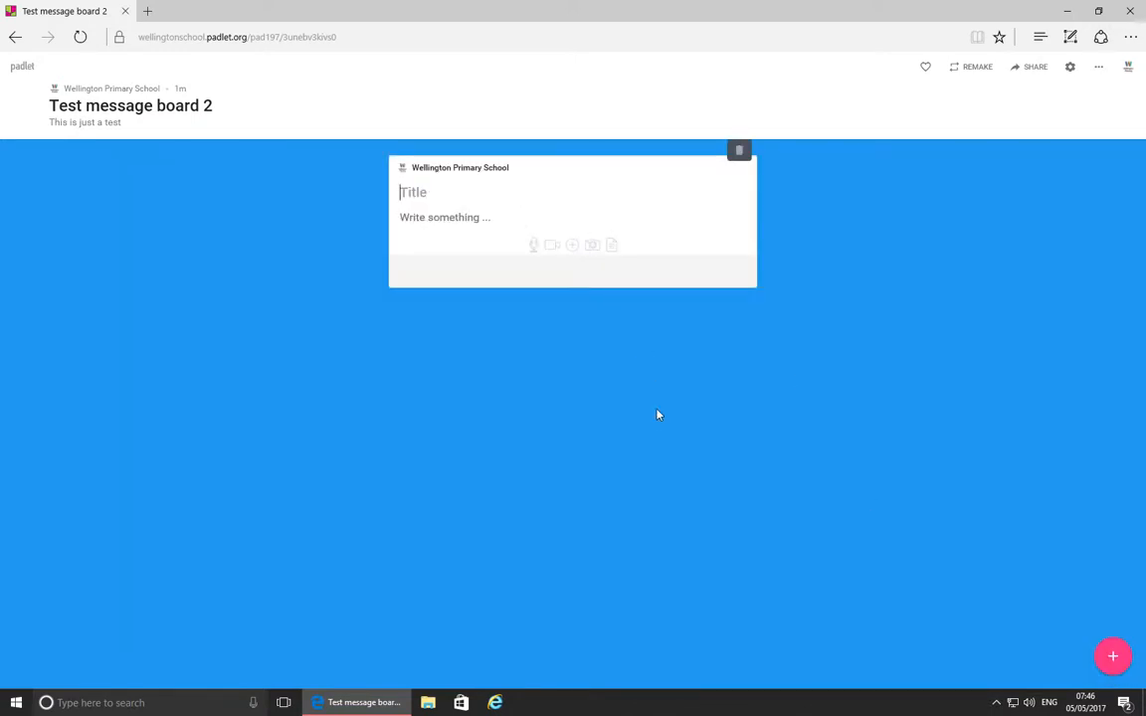
type("Test message")
key("Tab")
type("This is ")
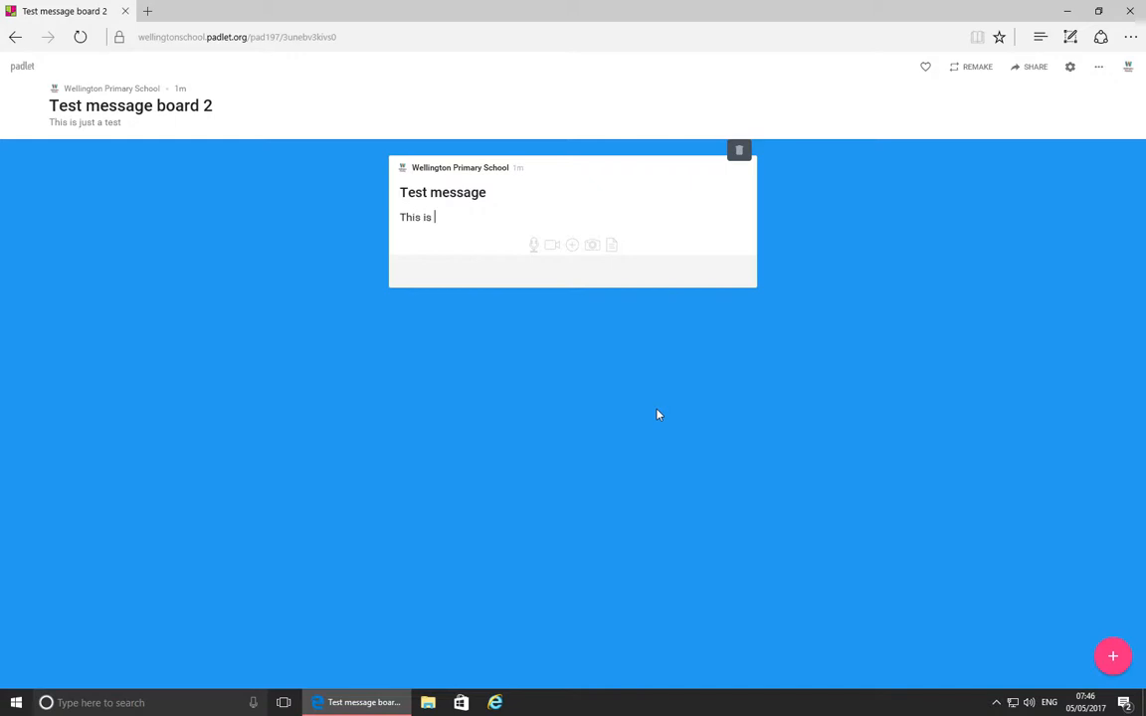
type("a message to all staff but it is just a test")
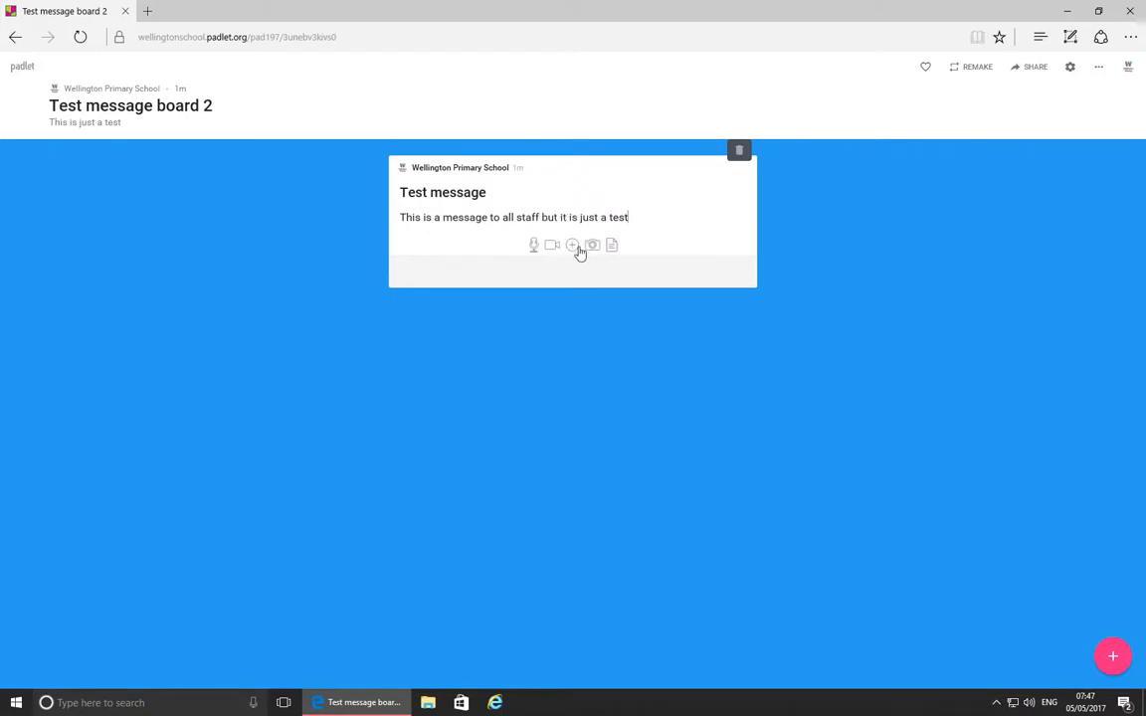
Open google.com in a new browser tab.
left_click(148, 12)
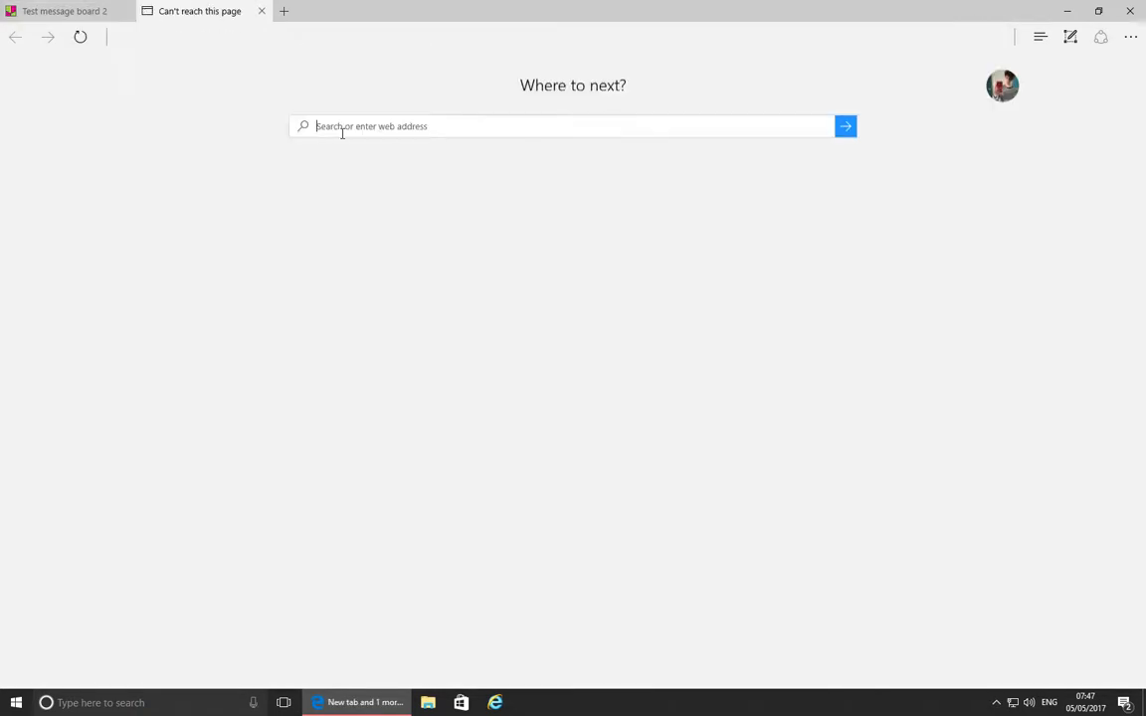
left_click(231, 40)
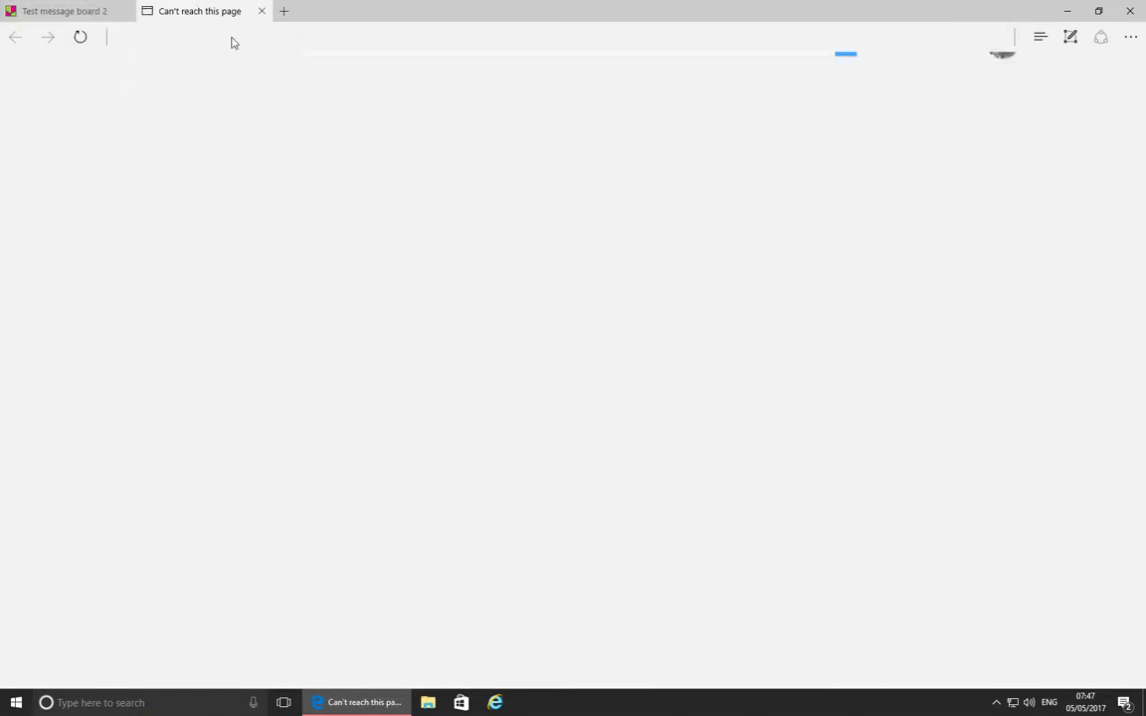
type("google")
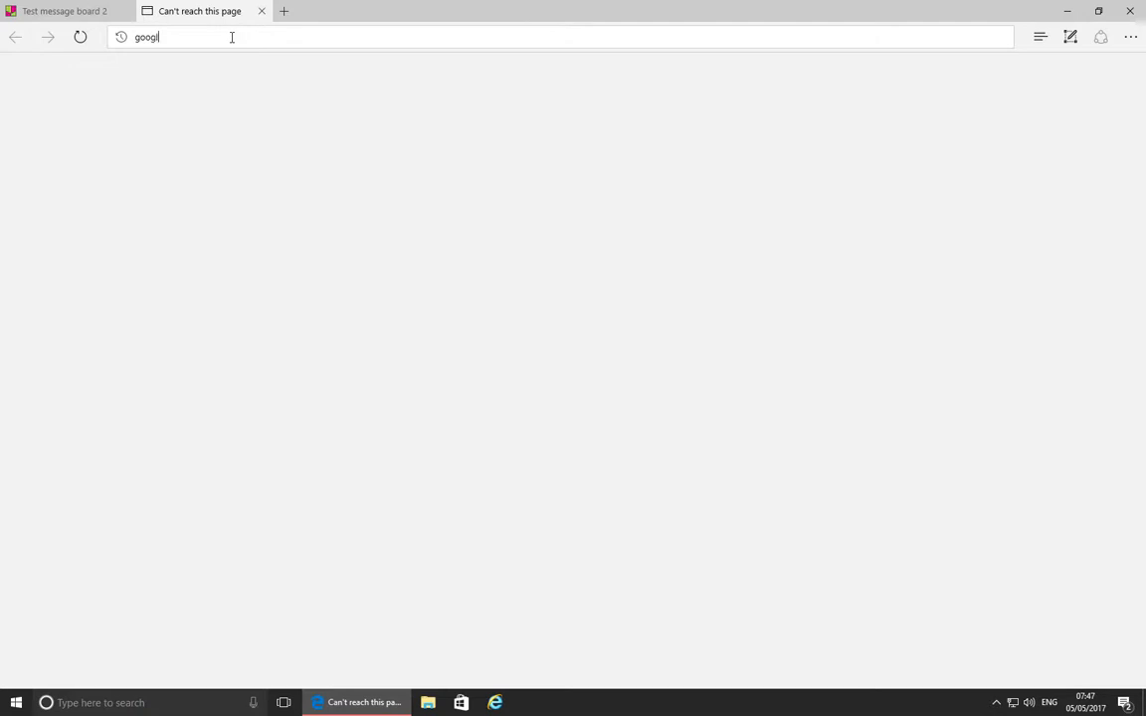
type(".com")
key("Return")
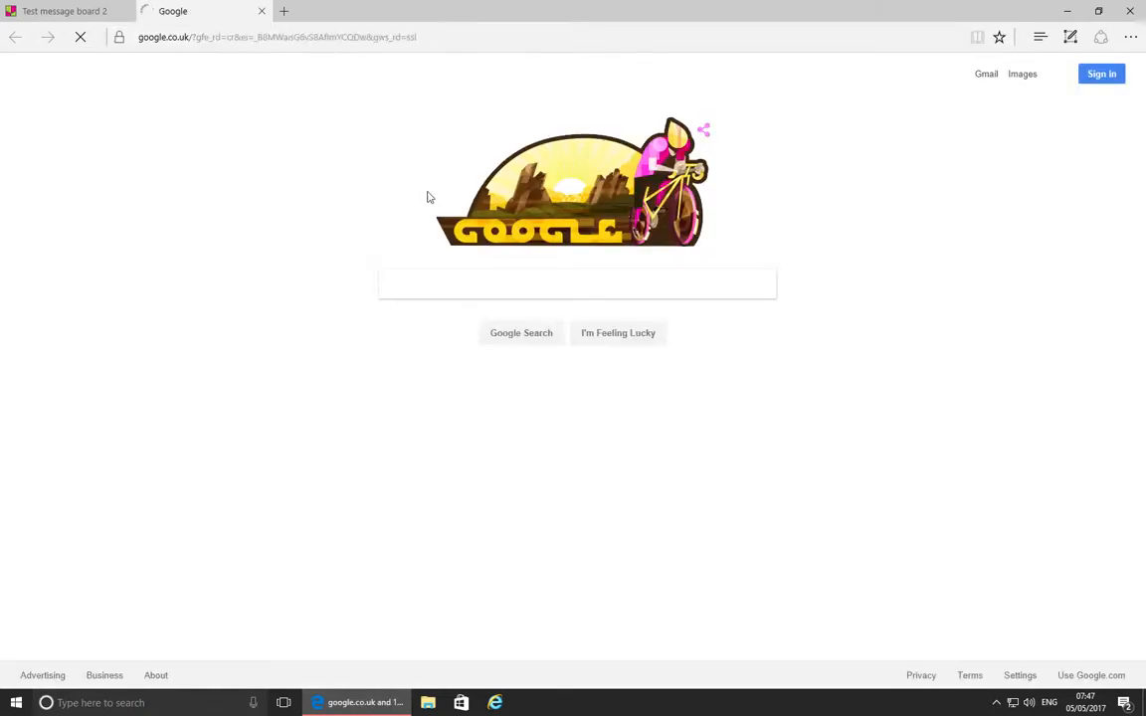
Search Google for "playground" and show the image results.
left_click(455, 282)
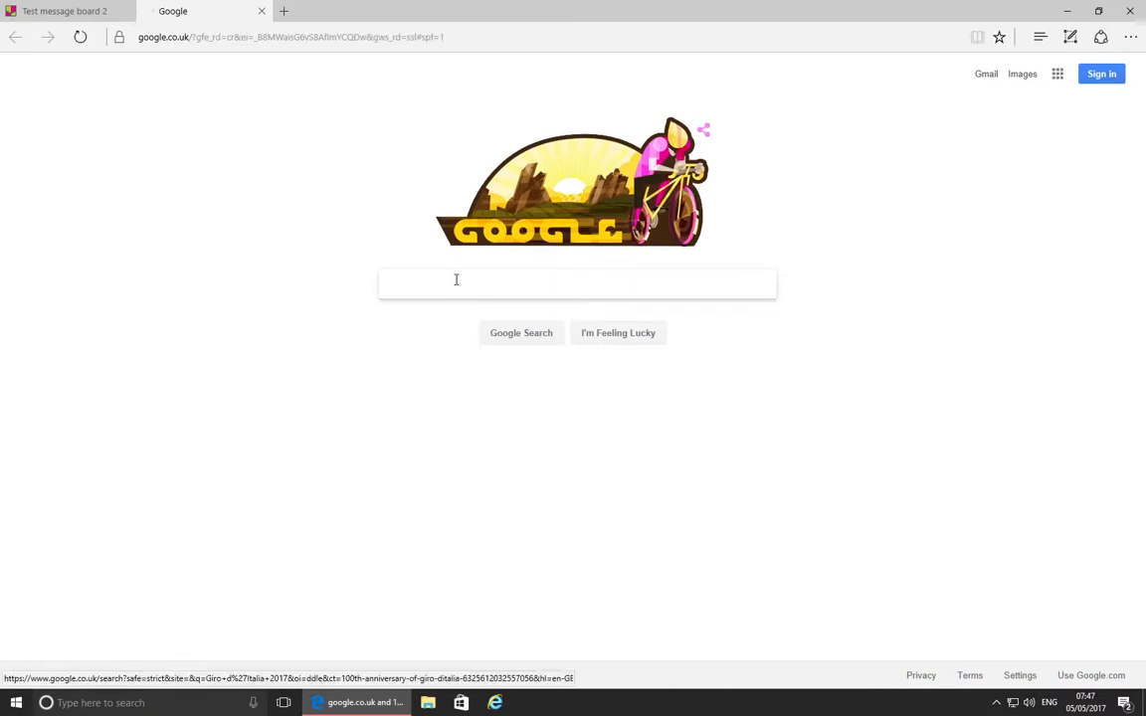
type("playground")
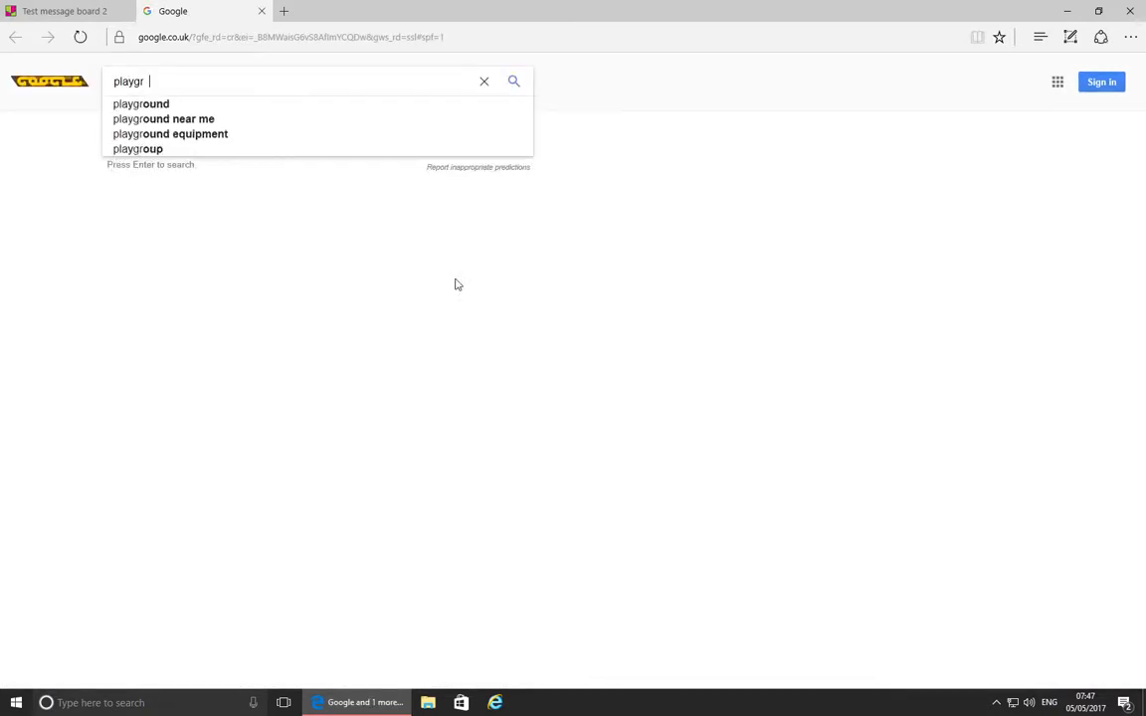
key("Return")
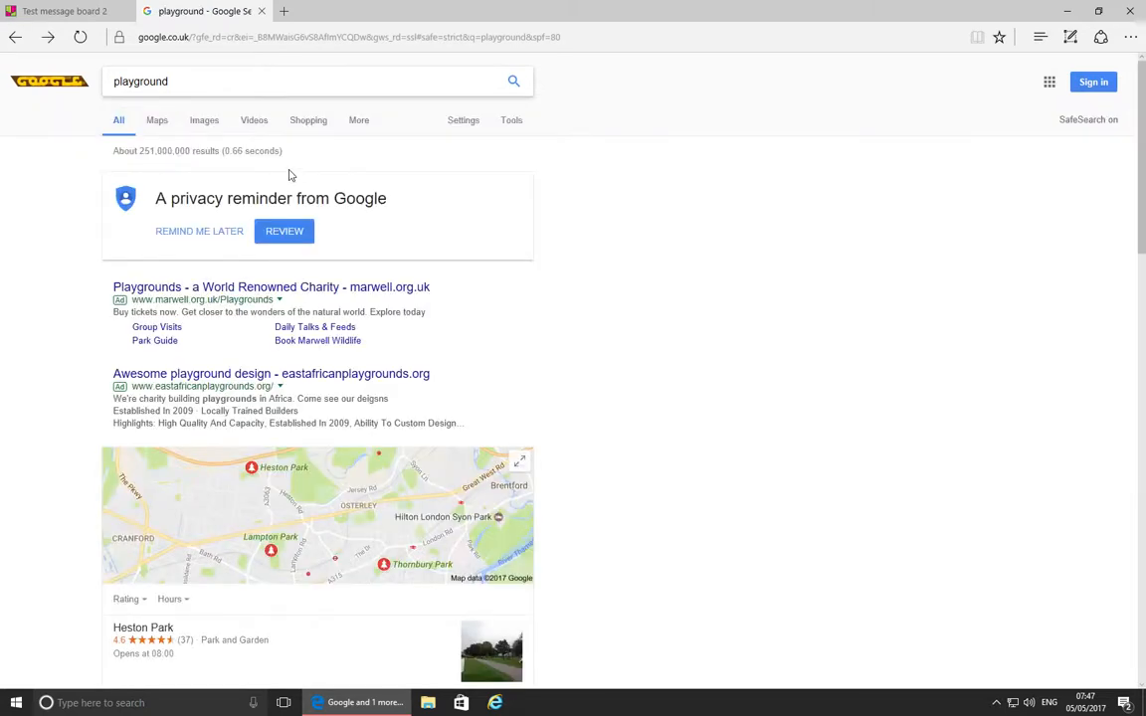
left_click(197, 121)
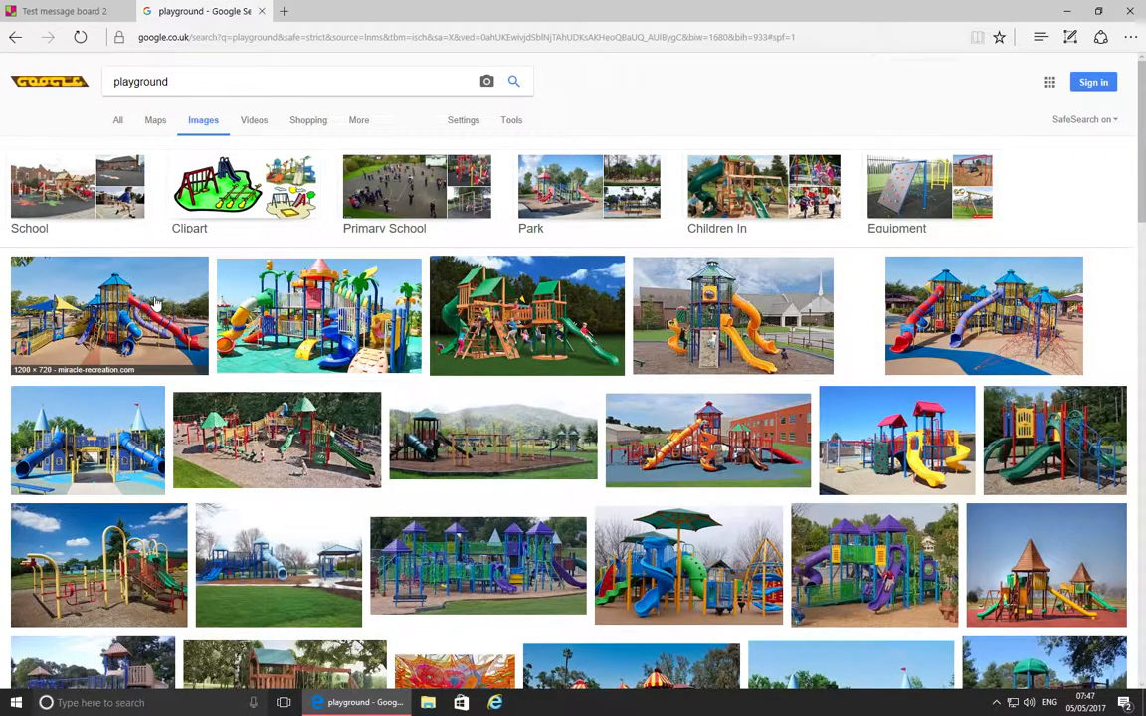
Open the first playground image result at full size and copy its web address.
left_click(156, 304)
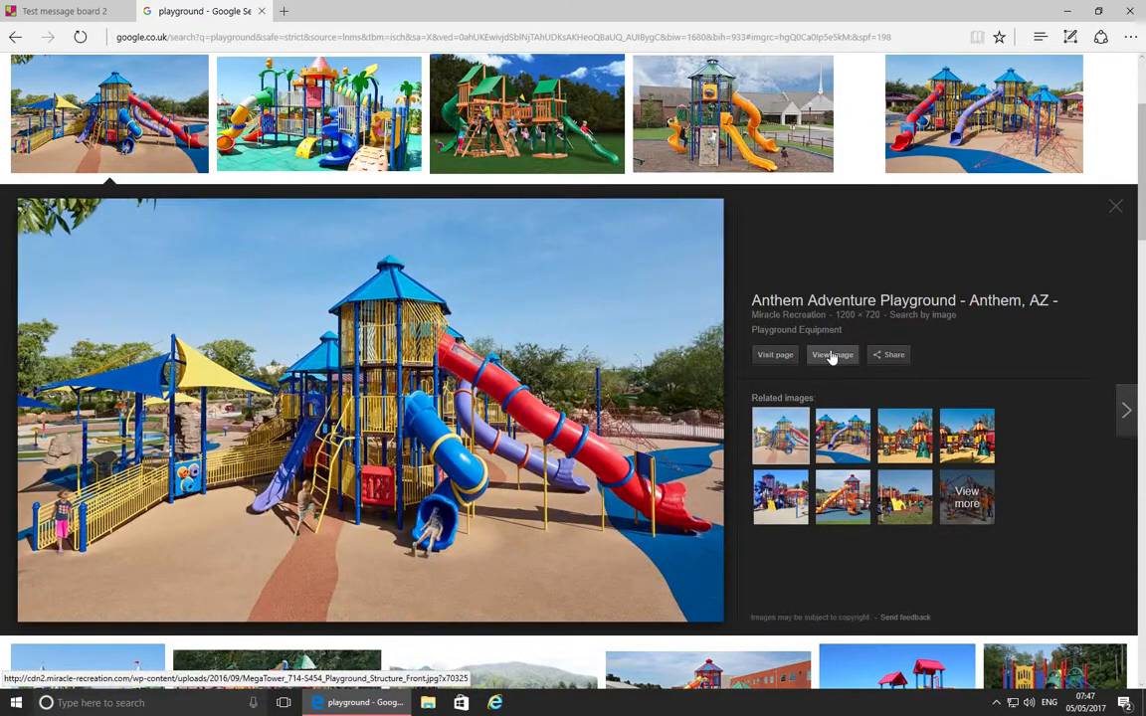
left_click(832, 355)
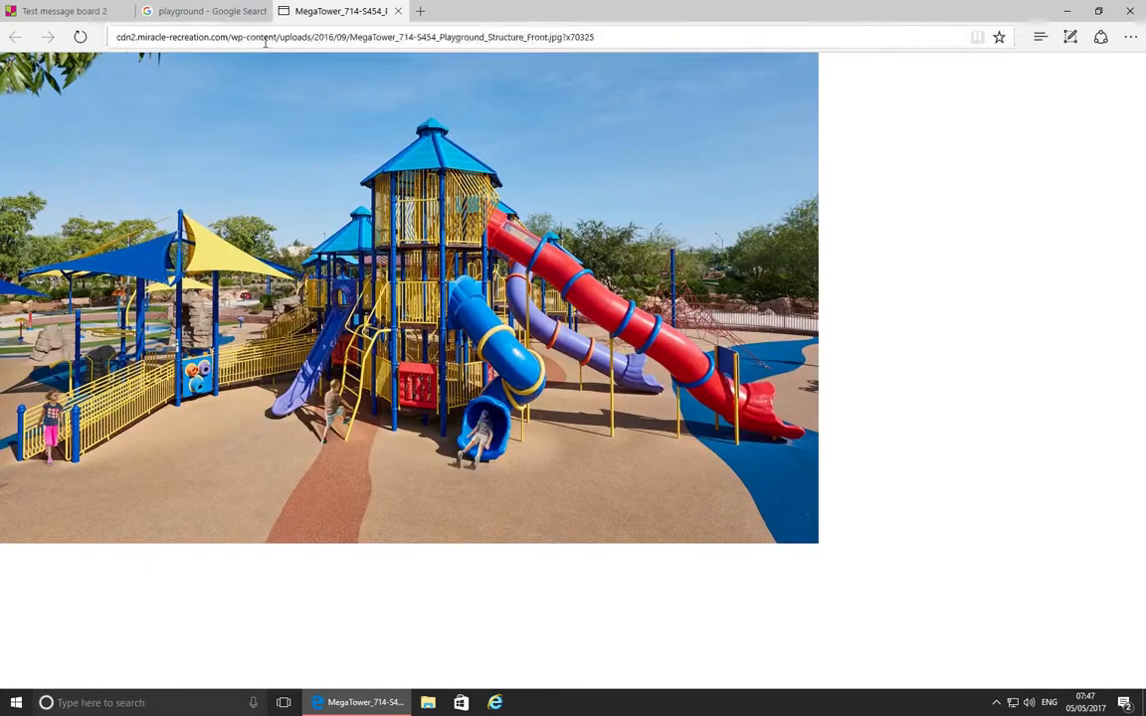
left_click(266, 43)
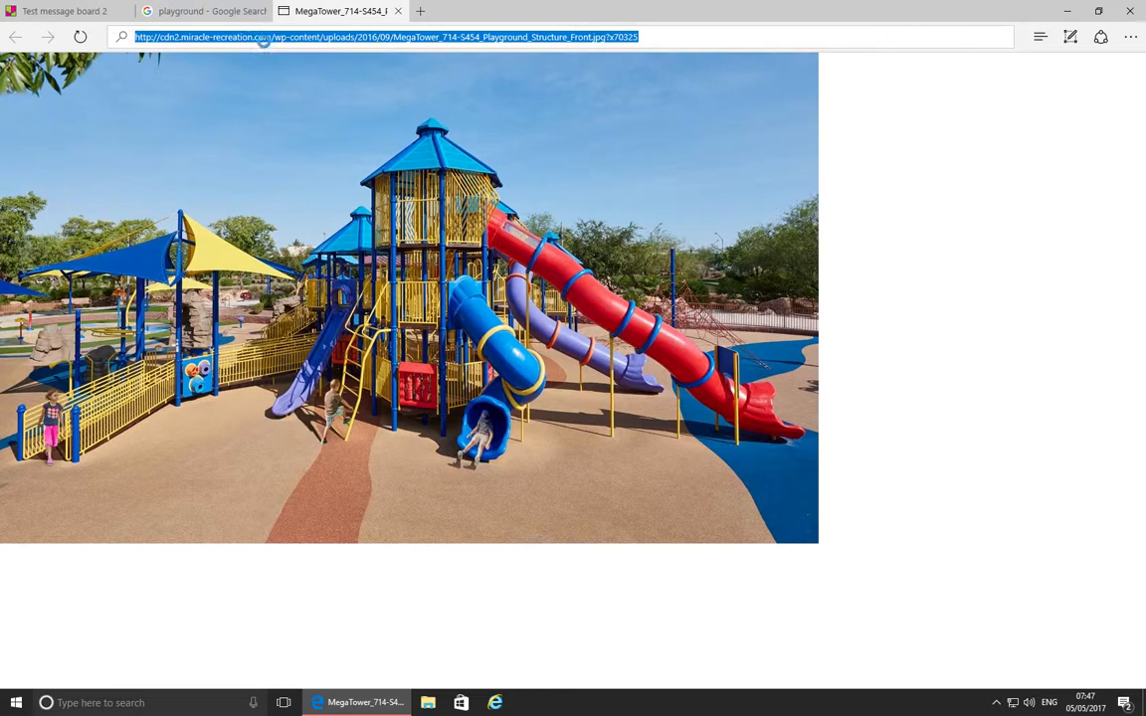
right_click(239, 39)
left_click(251, 80)
Attach the playground image to the "Test message" post on the padlet using the copied web link.
left_click(96, 15)
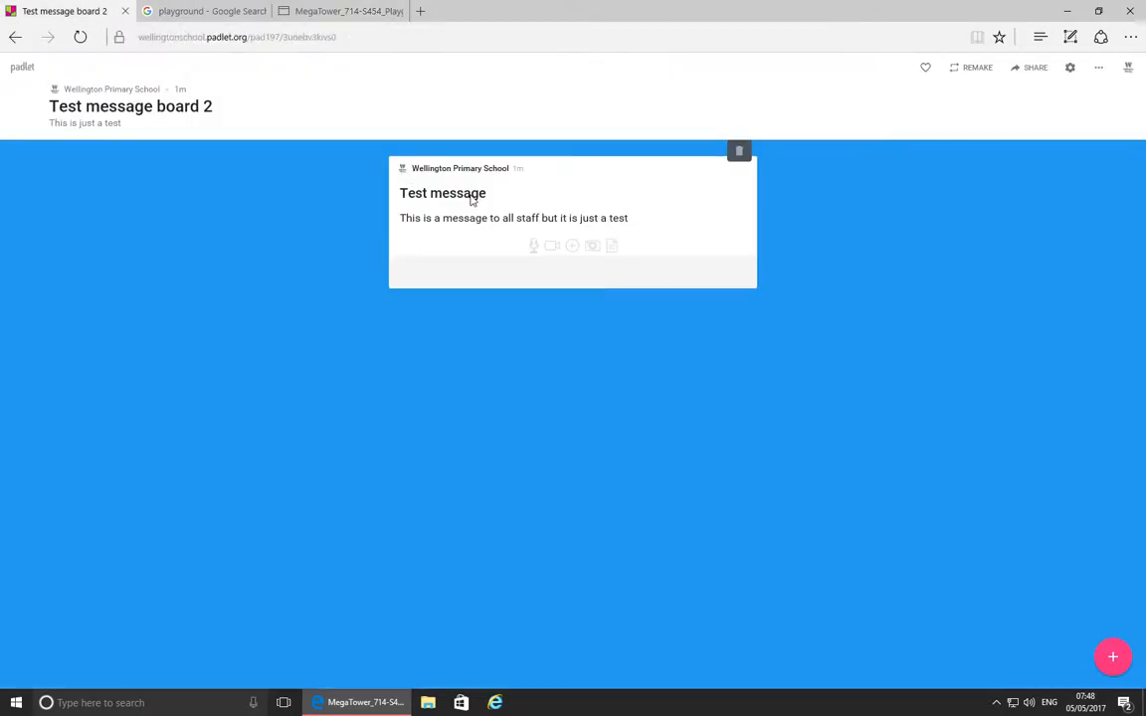
left_click(601, 254)
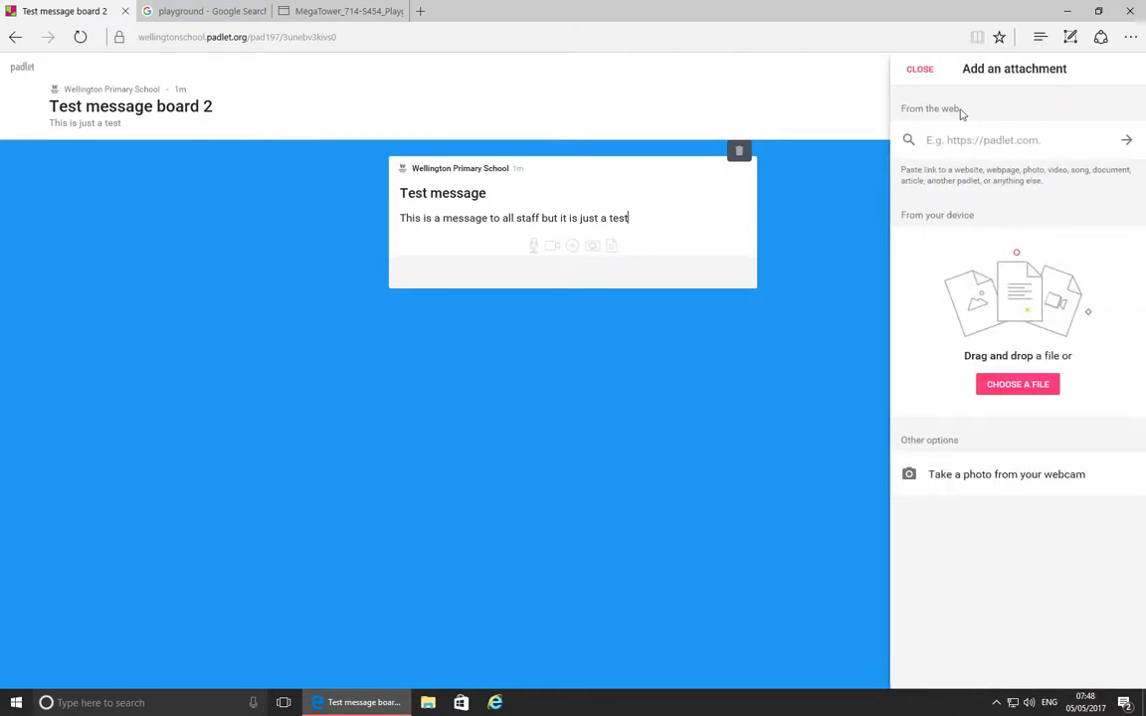
right_click(966, 139)
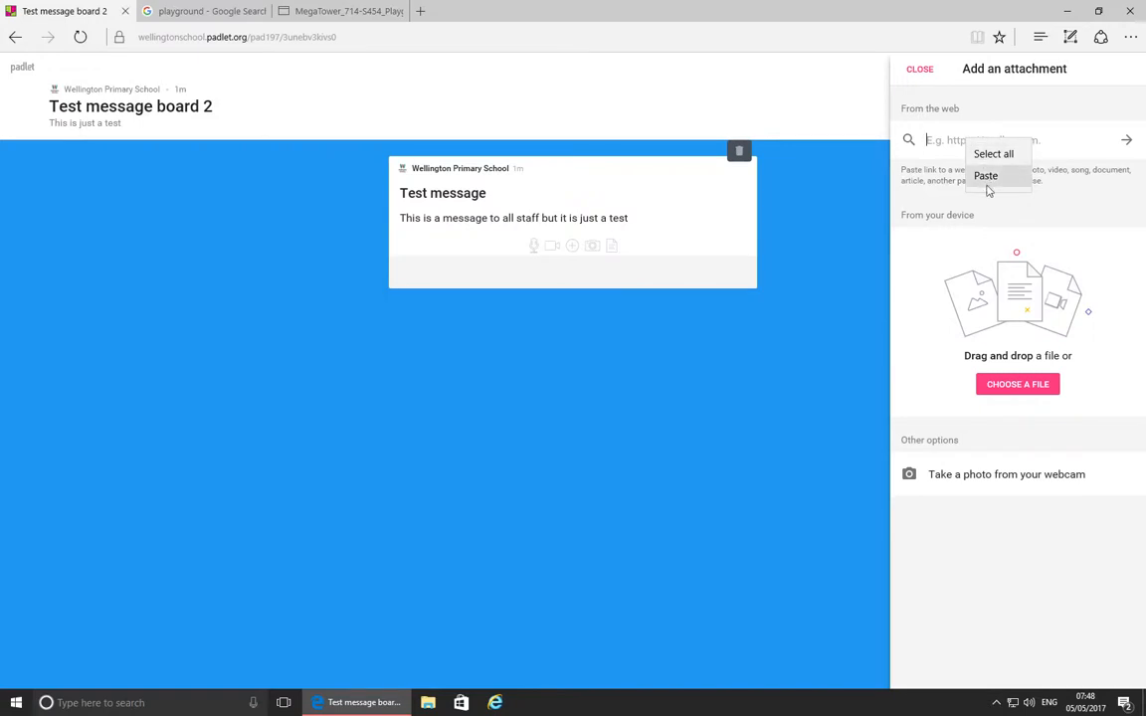
left_click(988, 177)
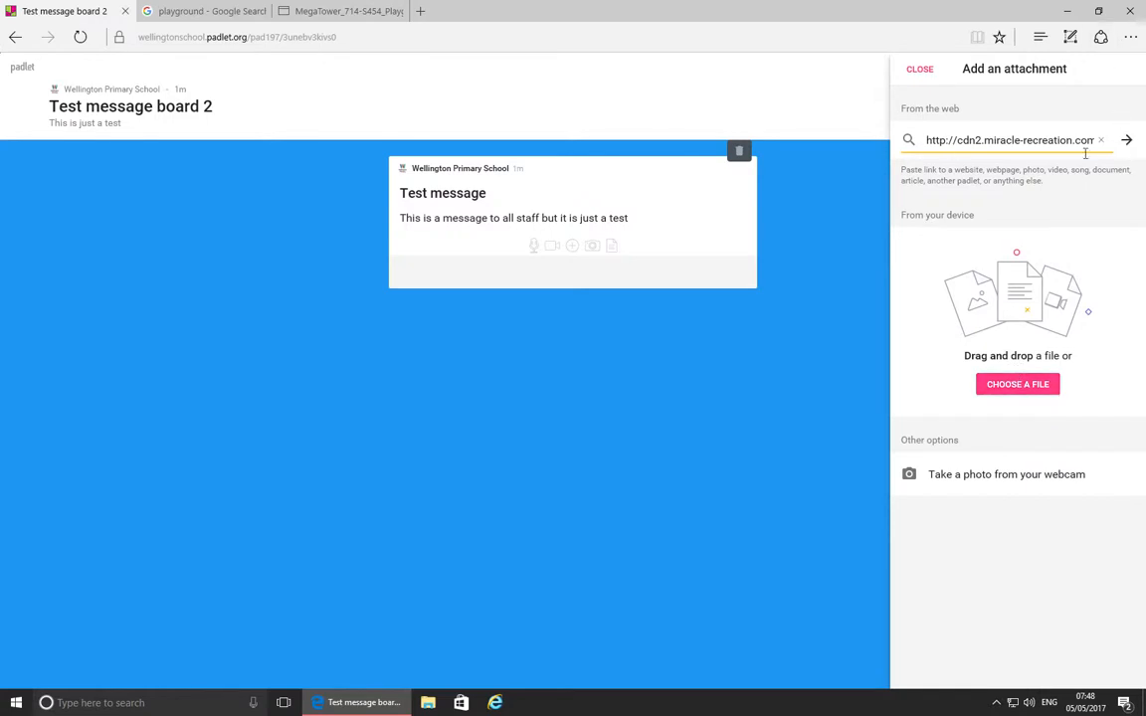
left_click(1128, 149)
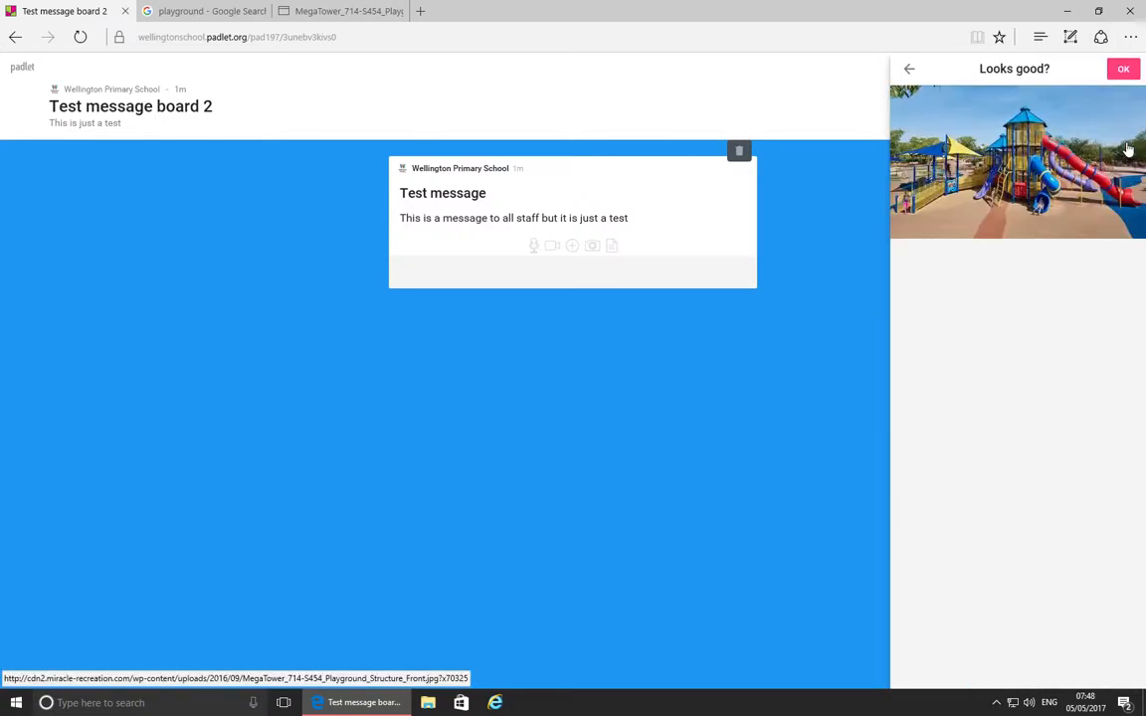
left_click(808, 299)
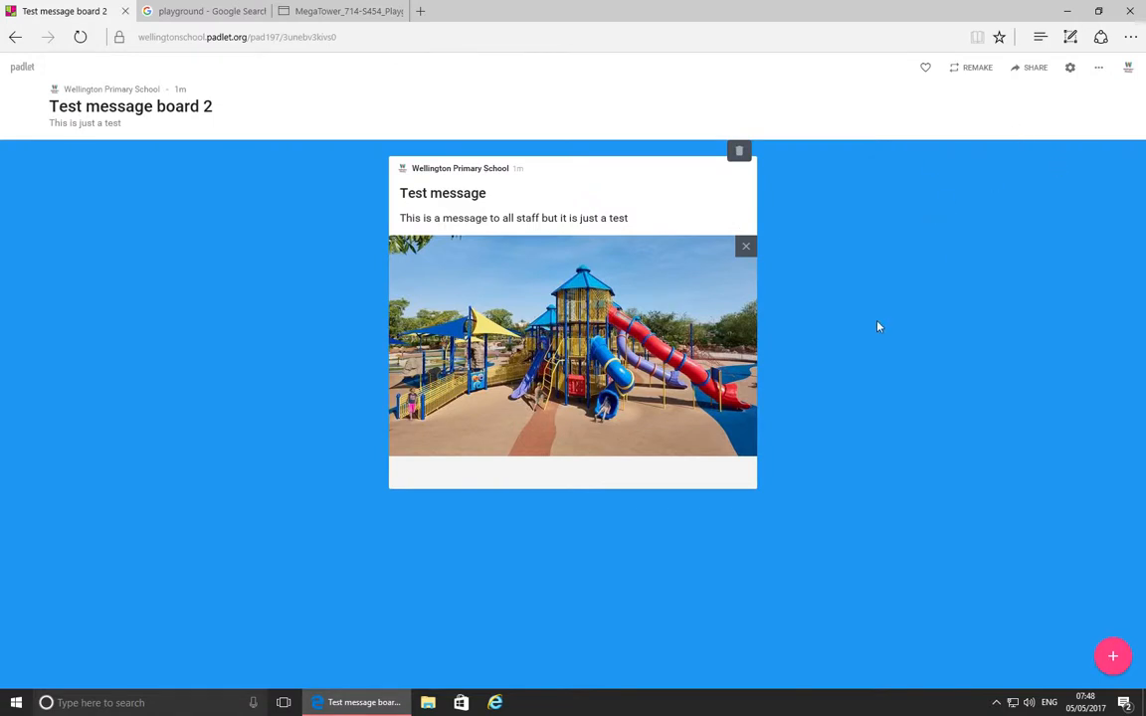
Copy the link to this padlet from its sharing options and return to the board.
left_click(1035, 69)
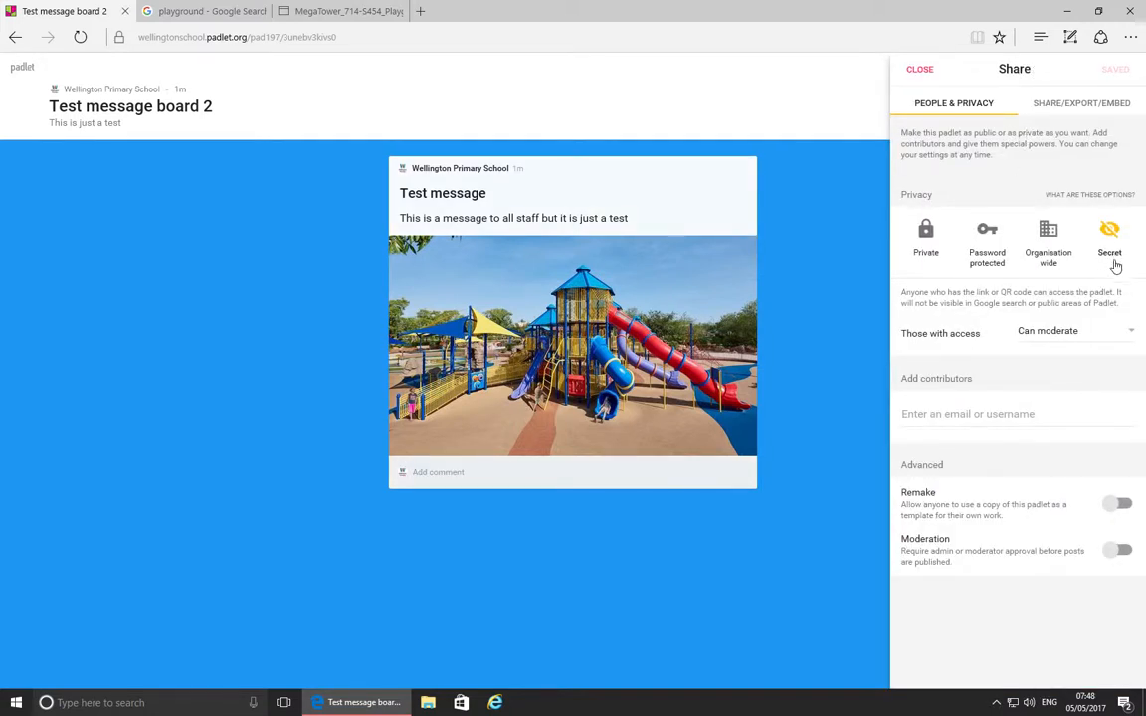
left_click(1080, 110)
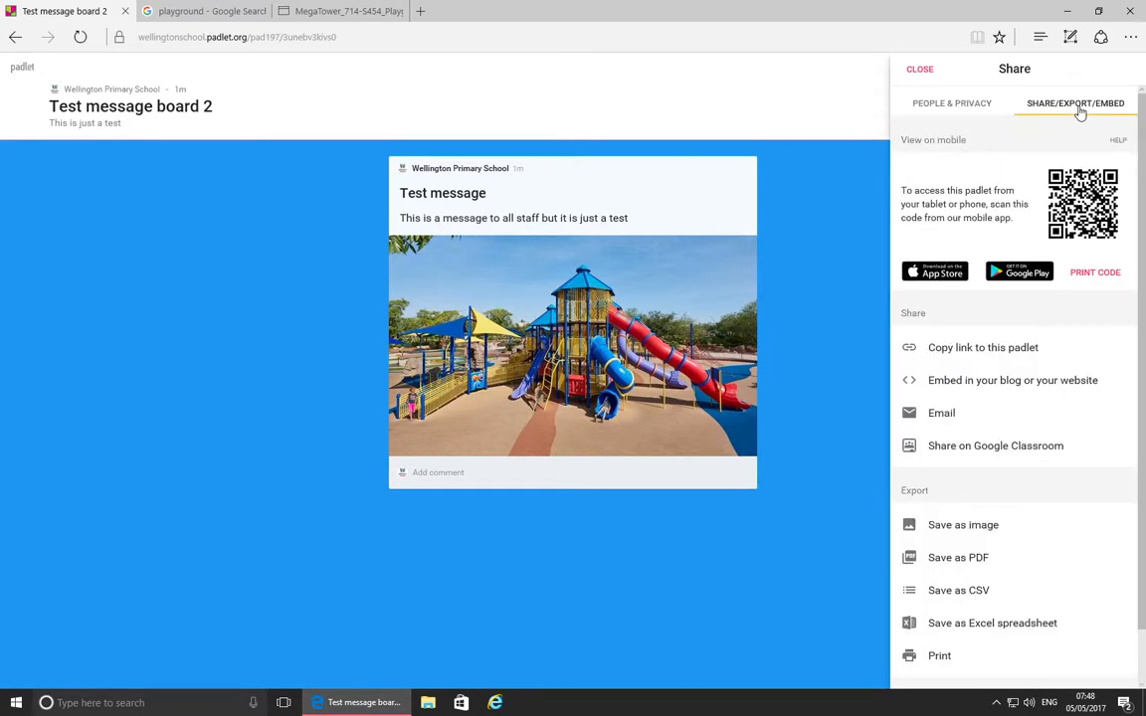
left_click(973, 351)
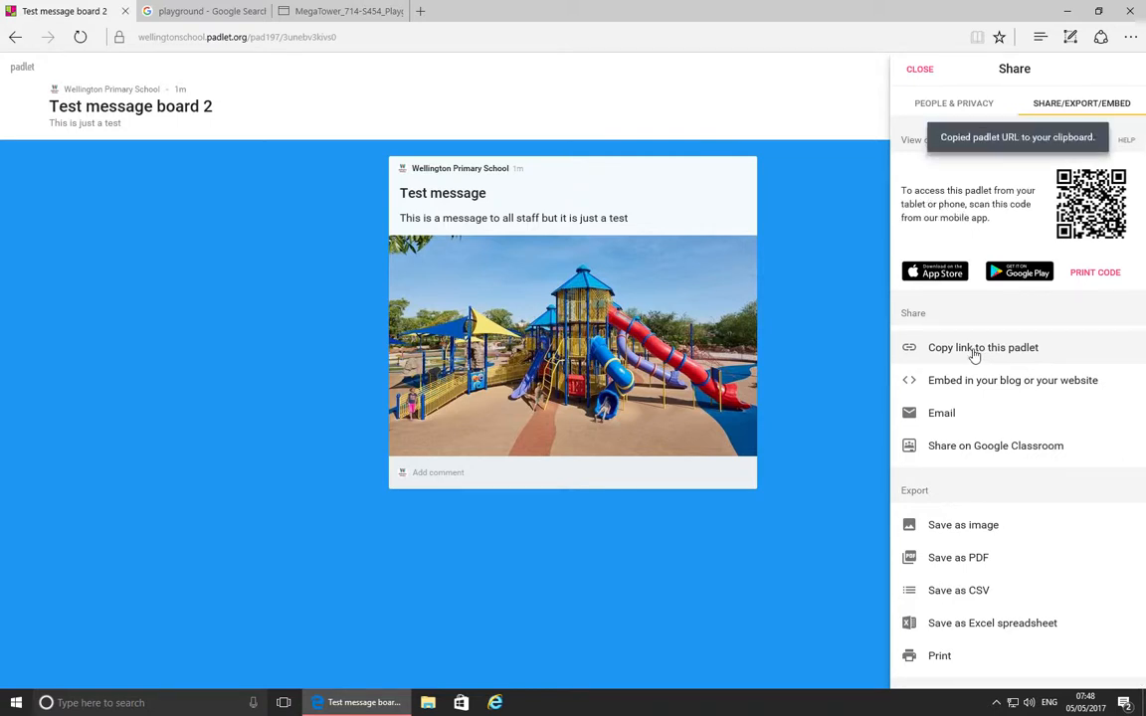
left_click(841, 207)
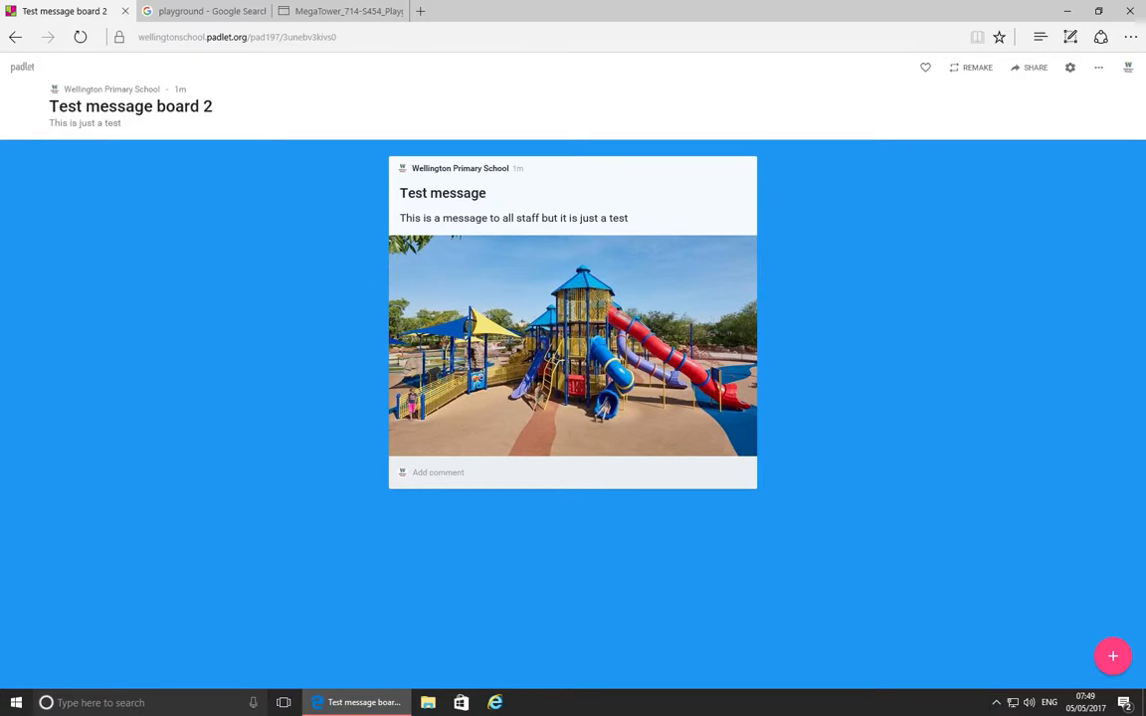
Open the copied padlet link in a new browser tab.
left_click(422, 13)
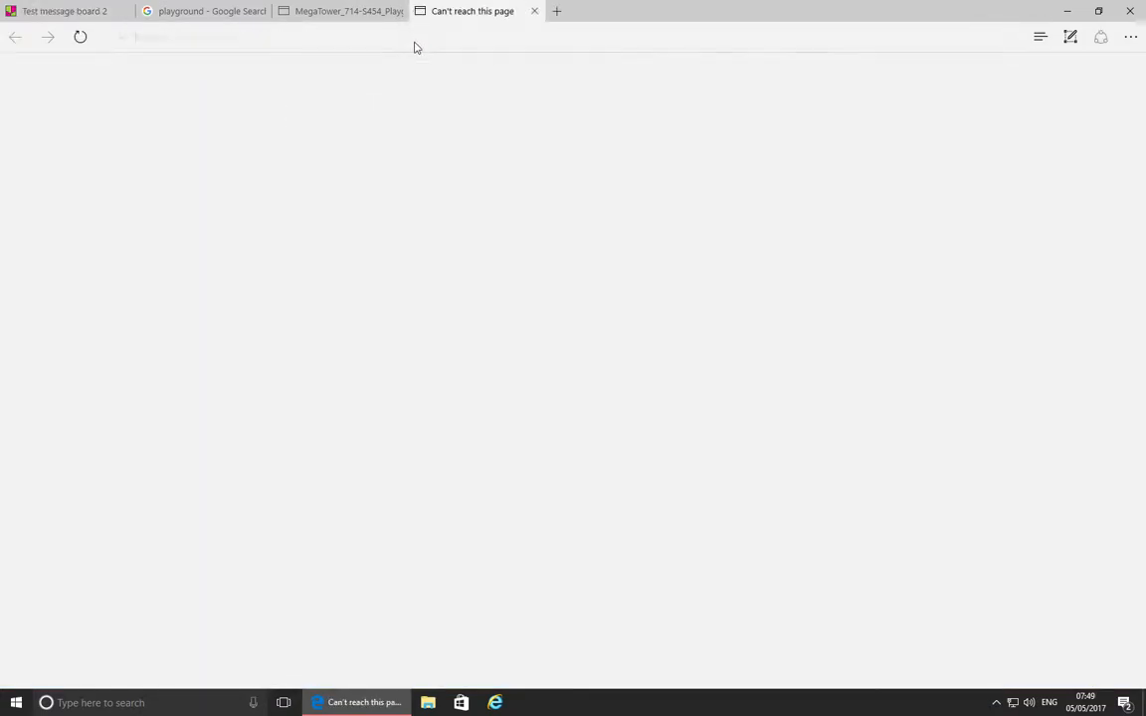
type("google.co.uk/?gfe_rd=cr&ei=ZyAMWYfUDKbS8AfVvofoDQ&gws_rd=ssl#spf=1")
key("Return")
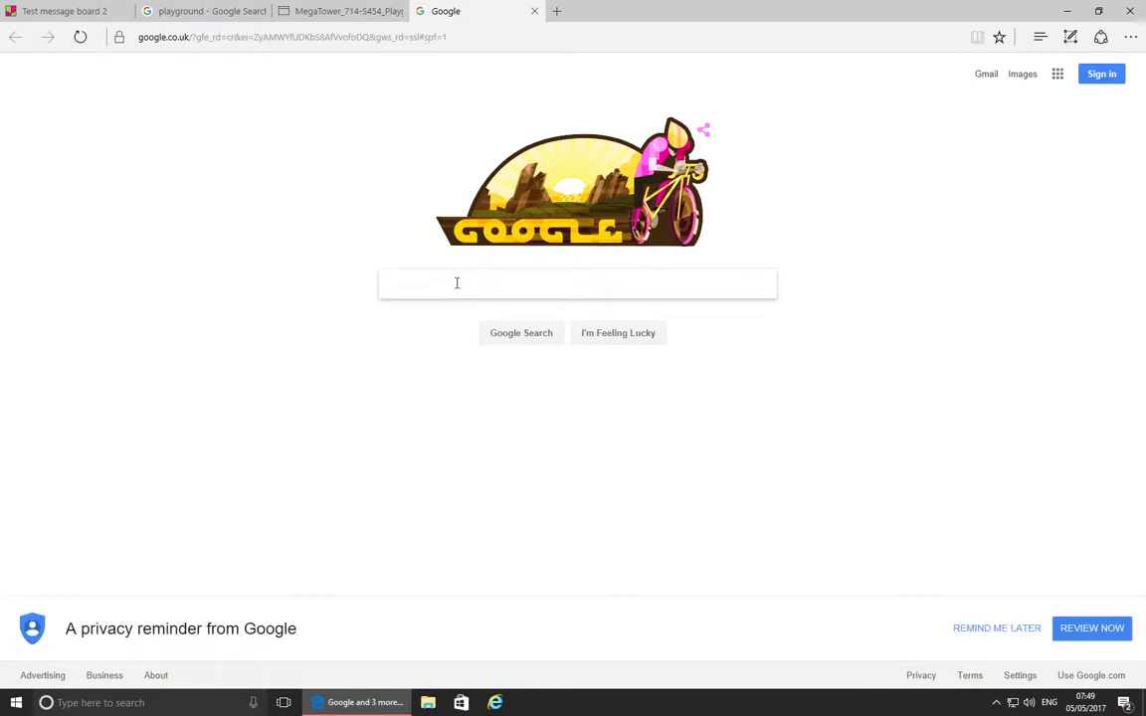
key("ctrl+v")
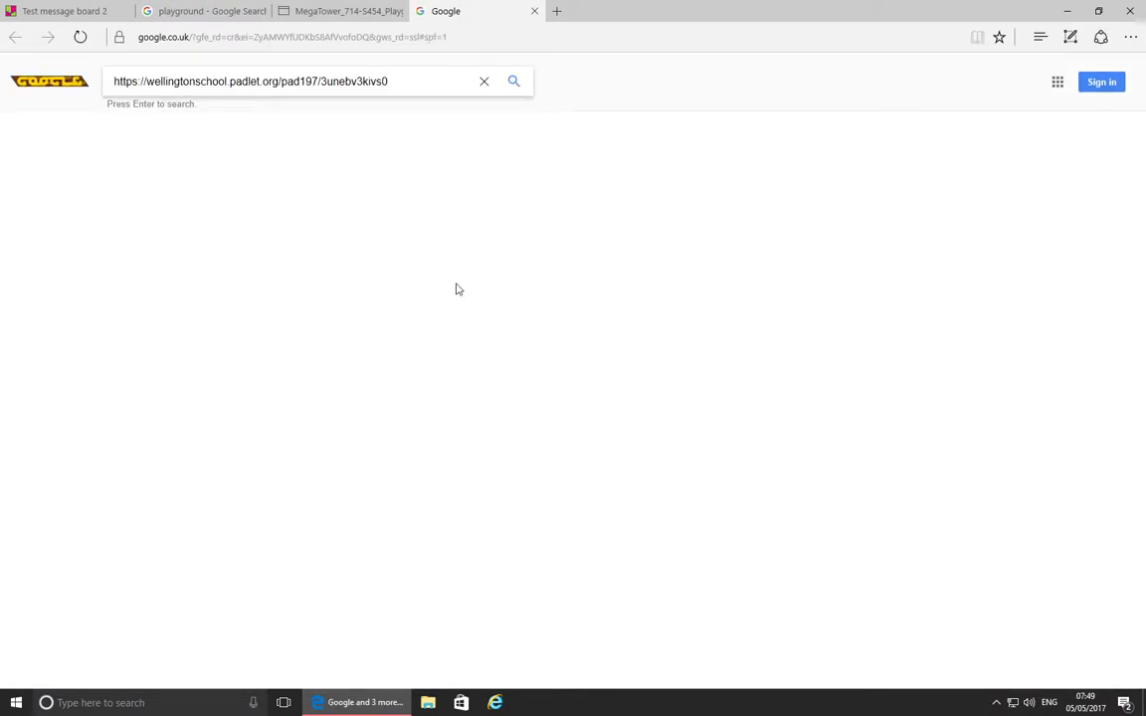
left_click(317, 37)
key("ctrl+v")
key("Return")
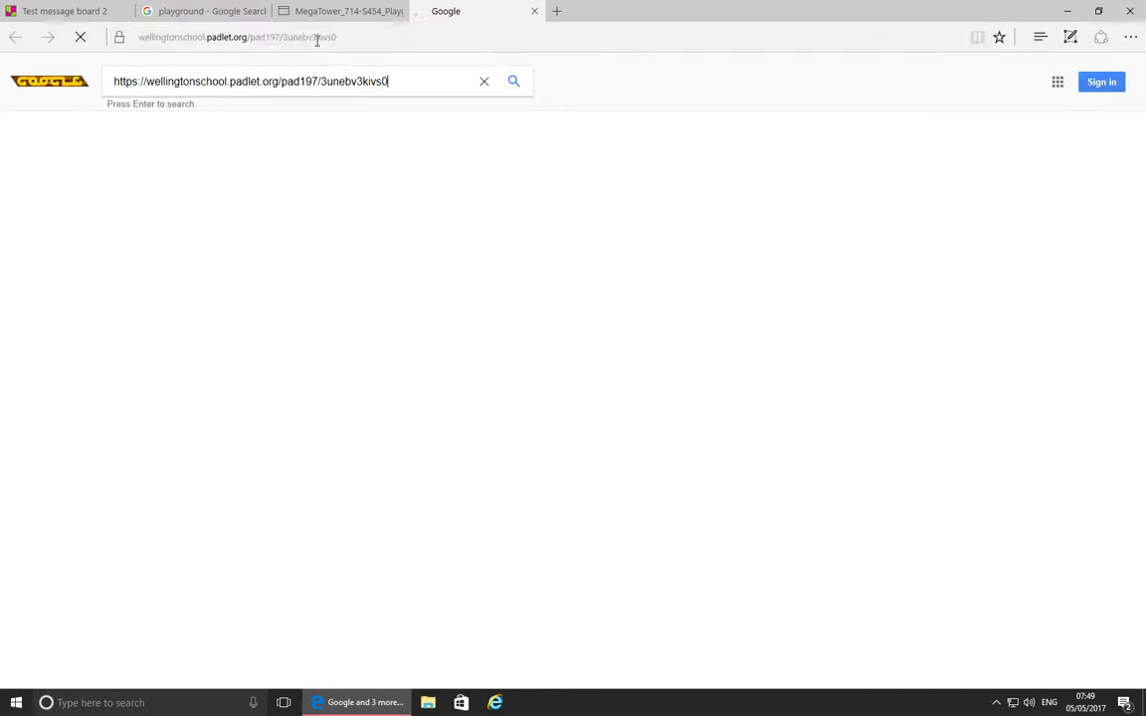